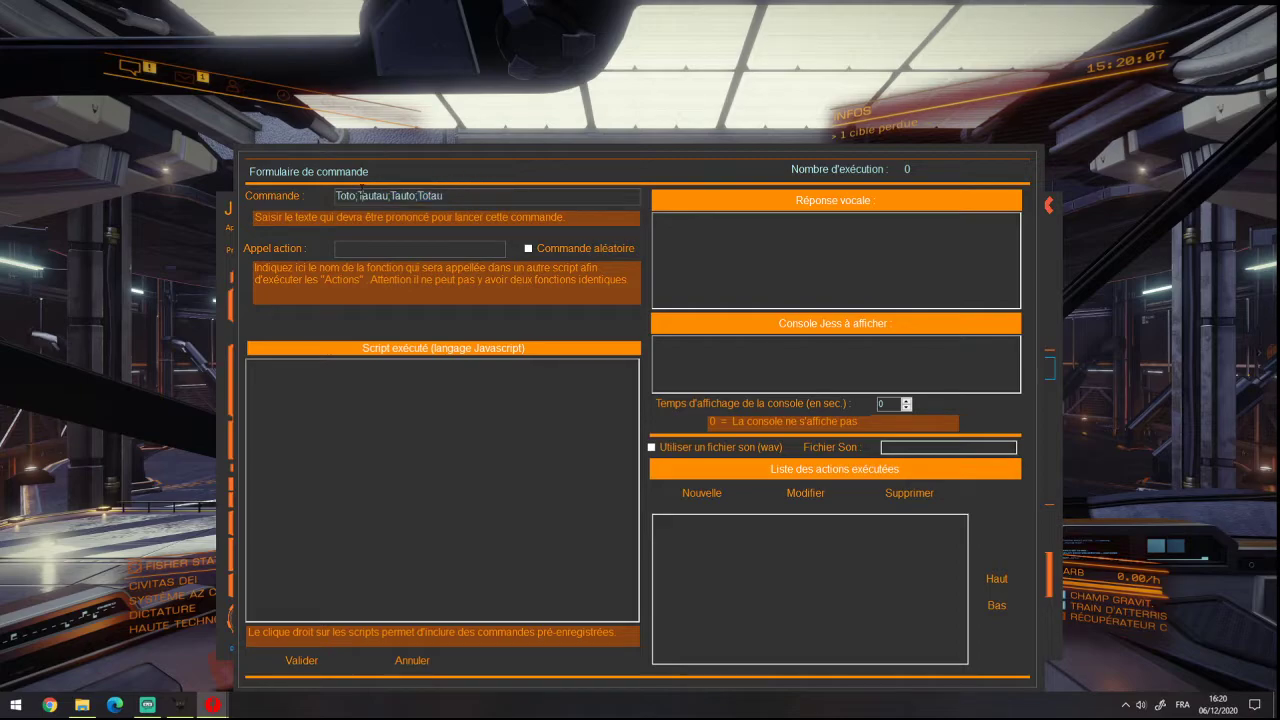
Step: Save the new command with the trigger phrases Toto;Tautau;Tauto;Totau
{"action": "double_click", "coordinate": [361, 196]}
{"action": "left_click", "coordinate": [391, 196]}
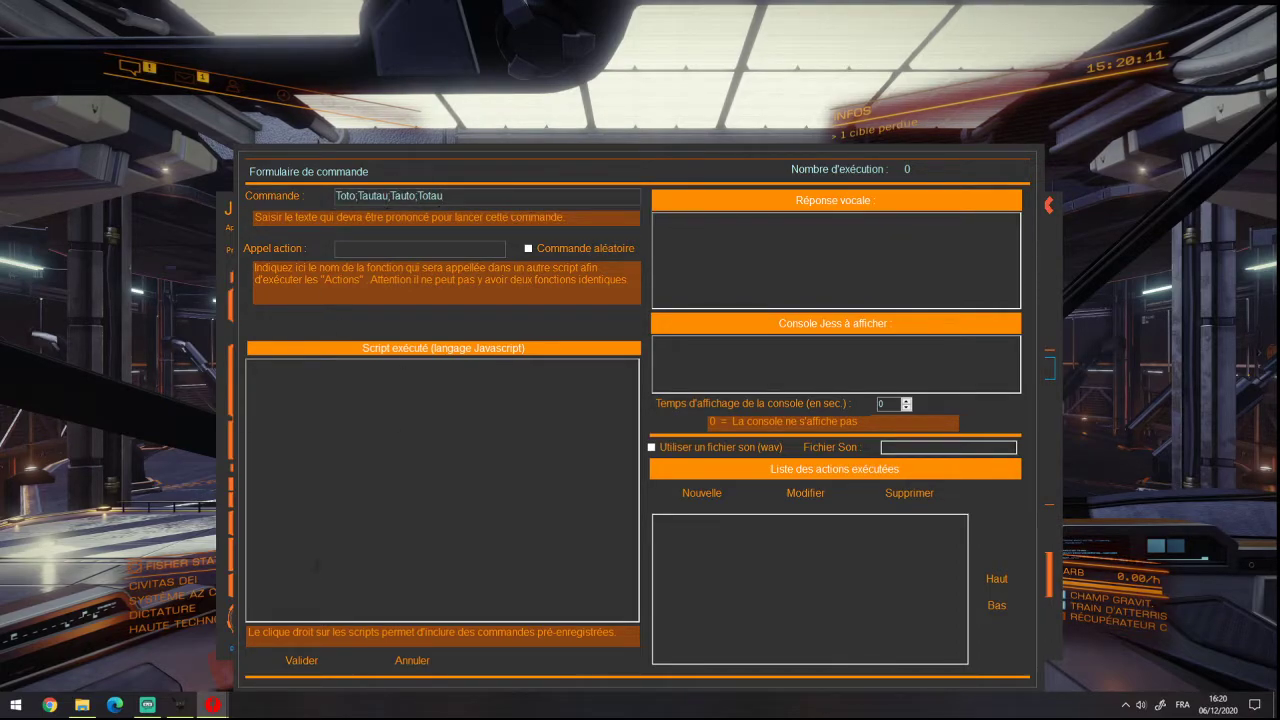
{"action": "left_click", "coordinate": [301, 660]}
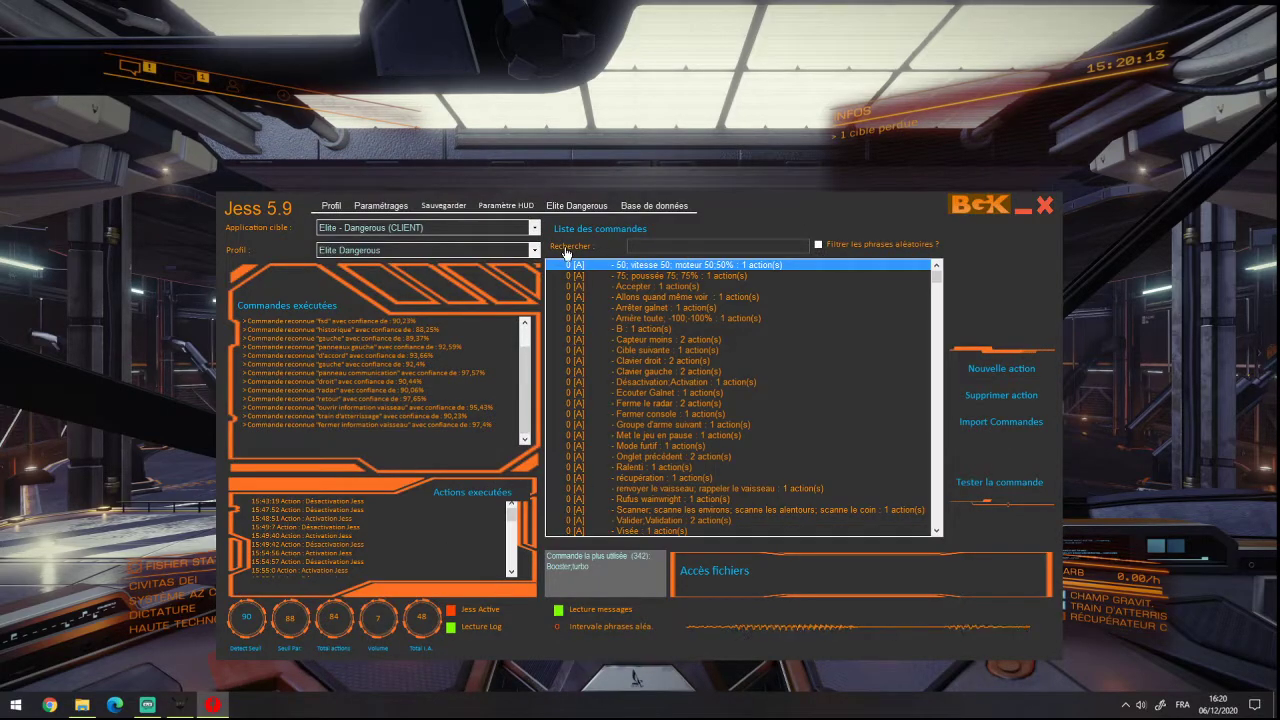
Step: Search the command list for "tau" and "toto", and open the Toto;Tautau;Tauto;Totau command
{"action": "left_click", "coordinate": [660, 245]}
{"action": "type", "text": "ta"}
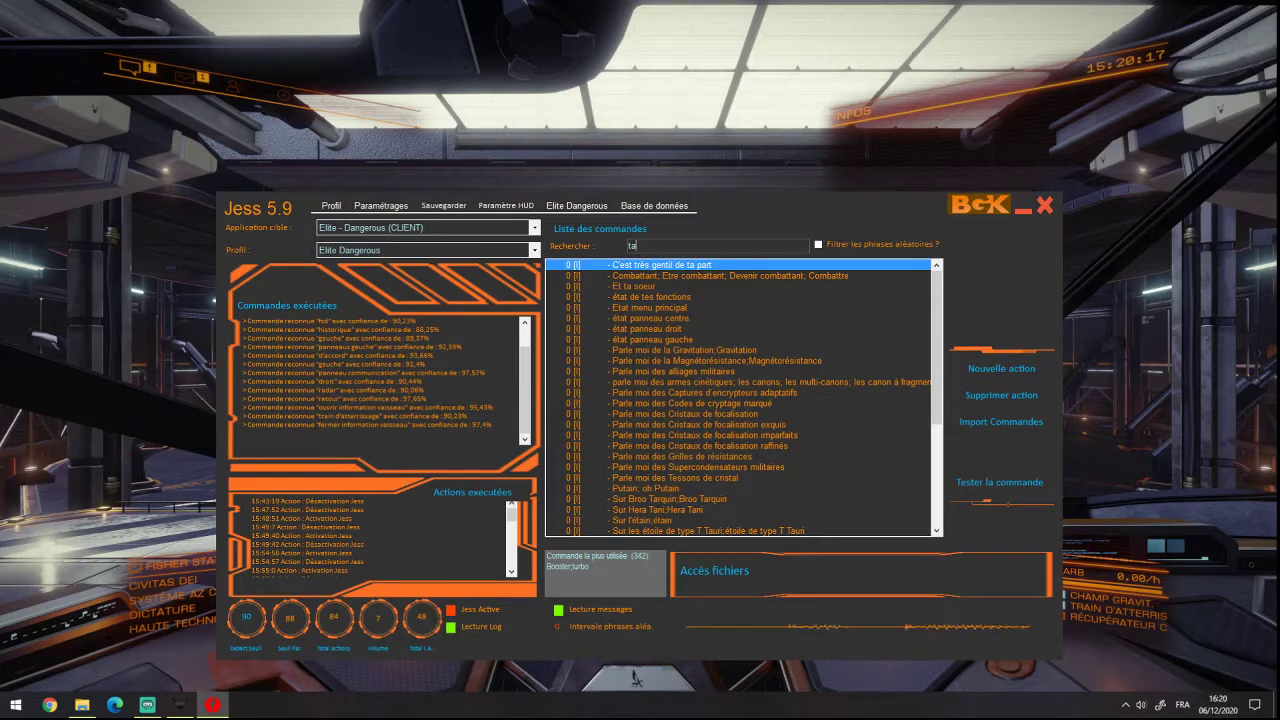
{"action": "type", "text": "u"}
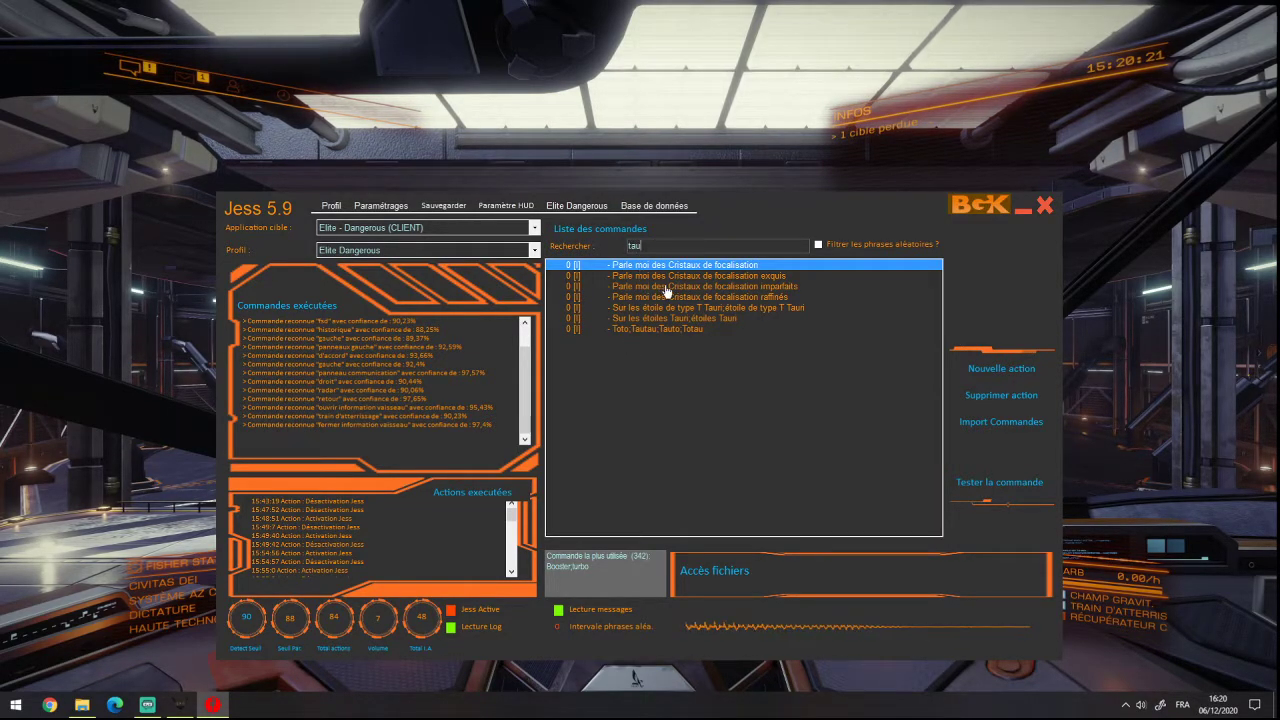
{"action": "key", "text": "BackSpace"}
{"action": "key", "text": "BackSpace"}
{"action": "key", "text": "BackSpace"}
{"action": "type", "text": "toto"}
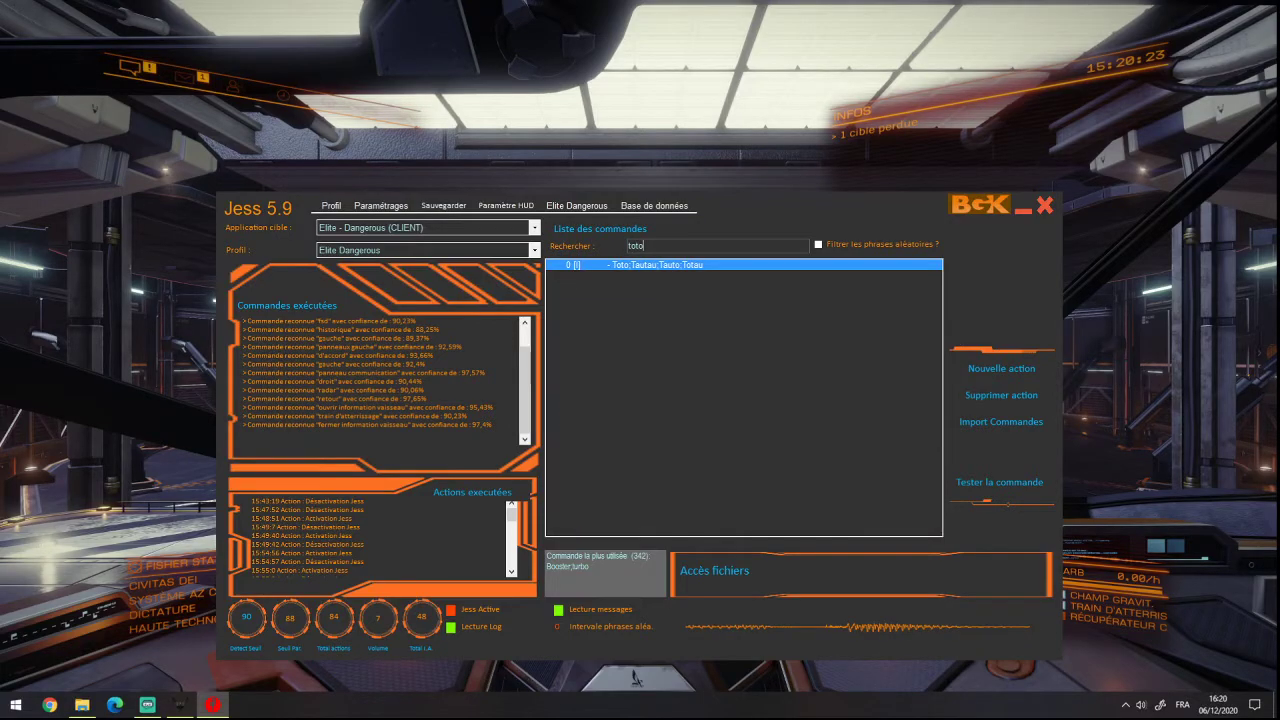
{"action": "double_click", "coordinate": [632, 266]}
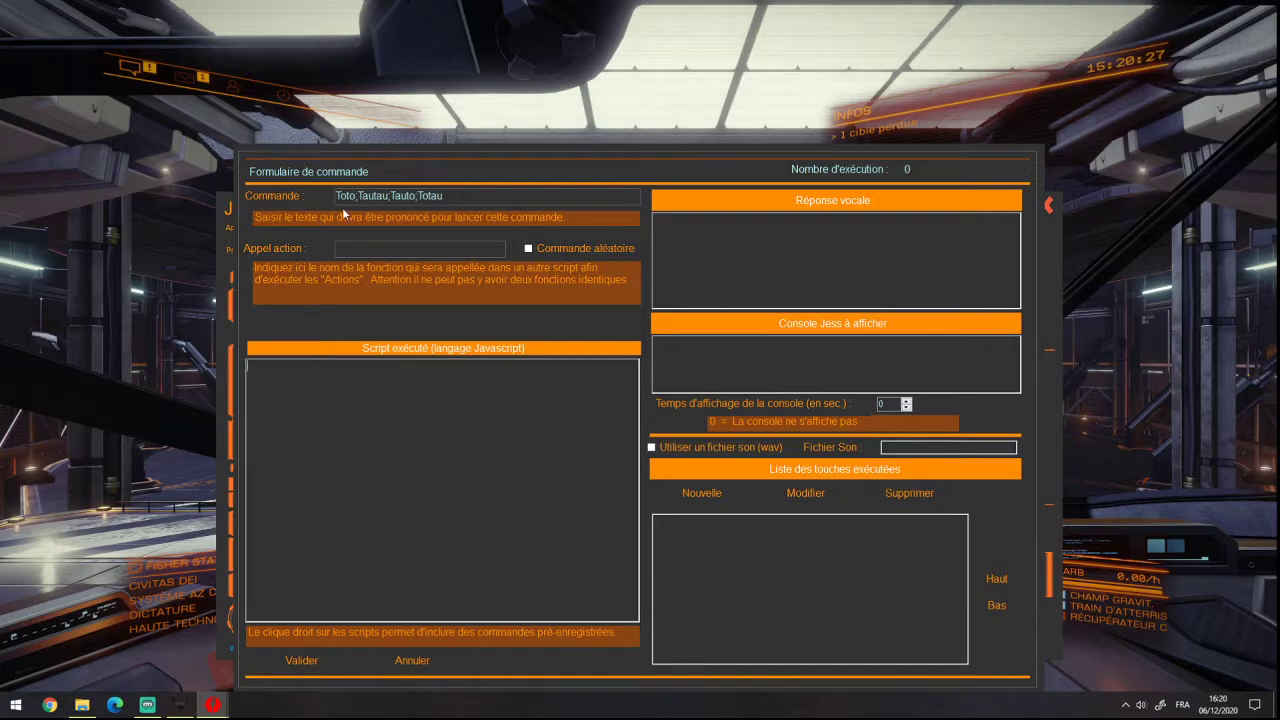
{"action": "left_click_drag", "start_coordinate": [338, 196], "coordinate": [421, 196]}
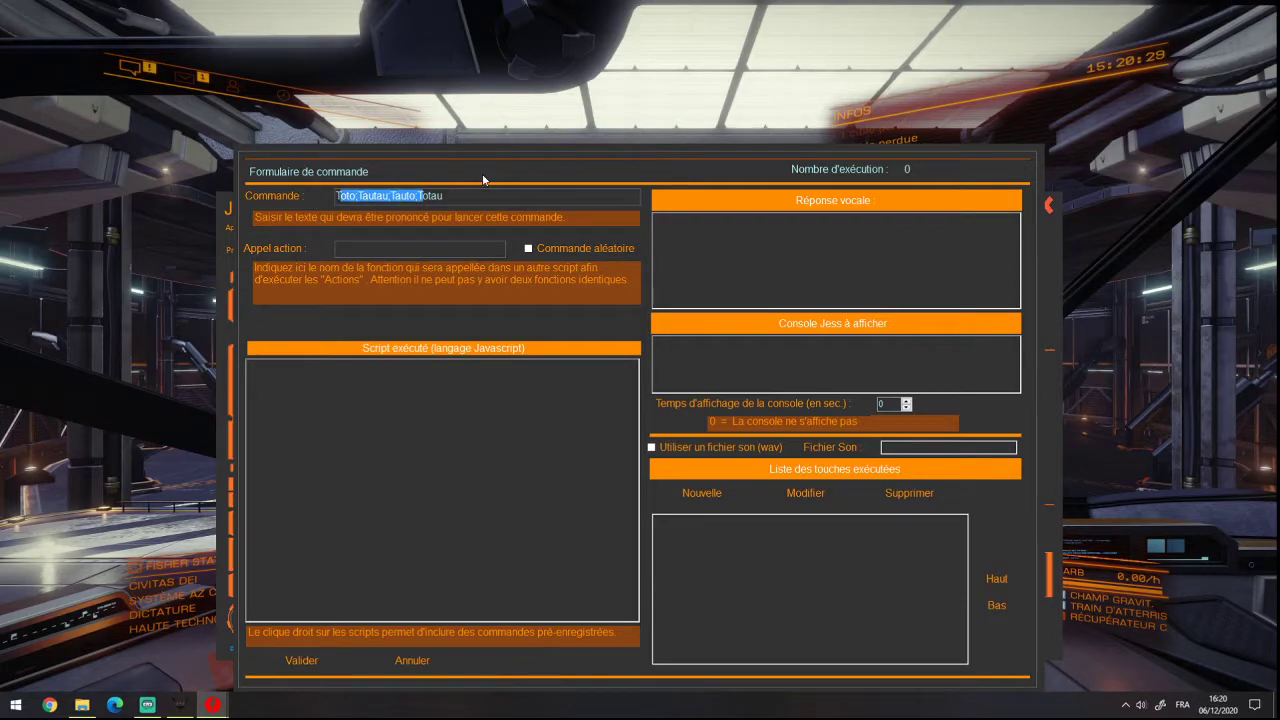
{"action": "left_click", "coordinate": [417, 196]}
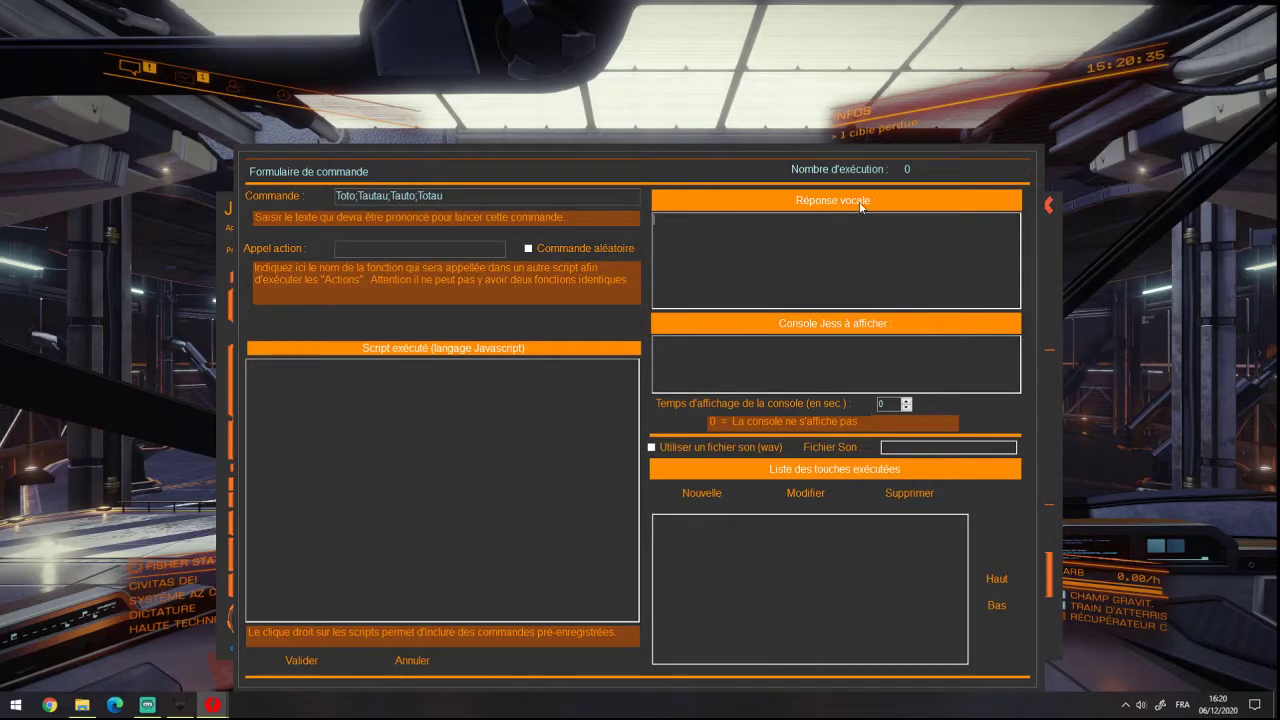
Step: Set the command's voice response to "Bonjour commandant" and save the command
{"action": "left_click", "coordinate": [729, 278]}
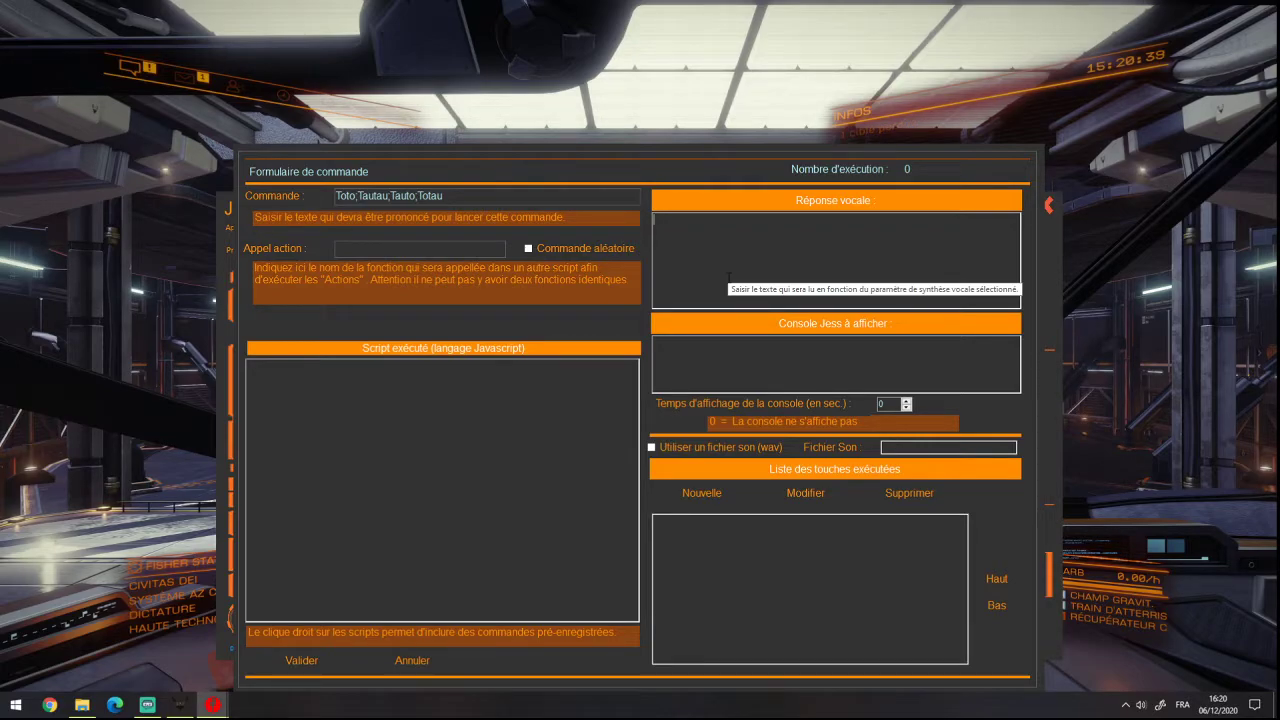
{"action": "type", "text": "B"}
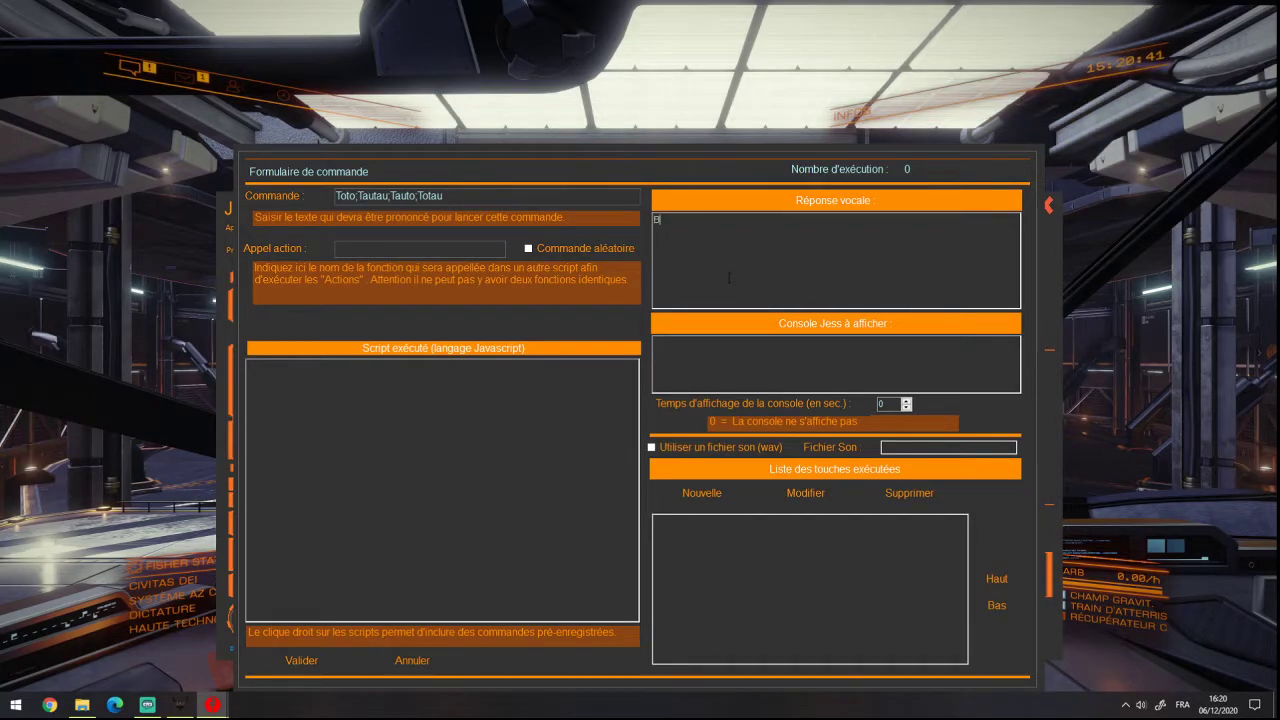
{"action": "type", "text": "onjour commandant"}
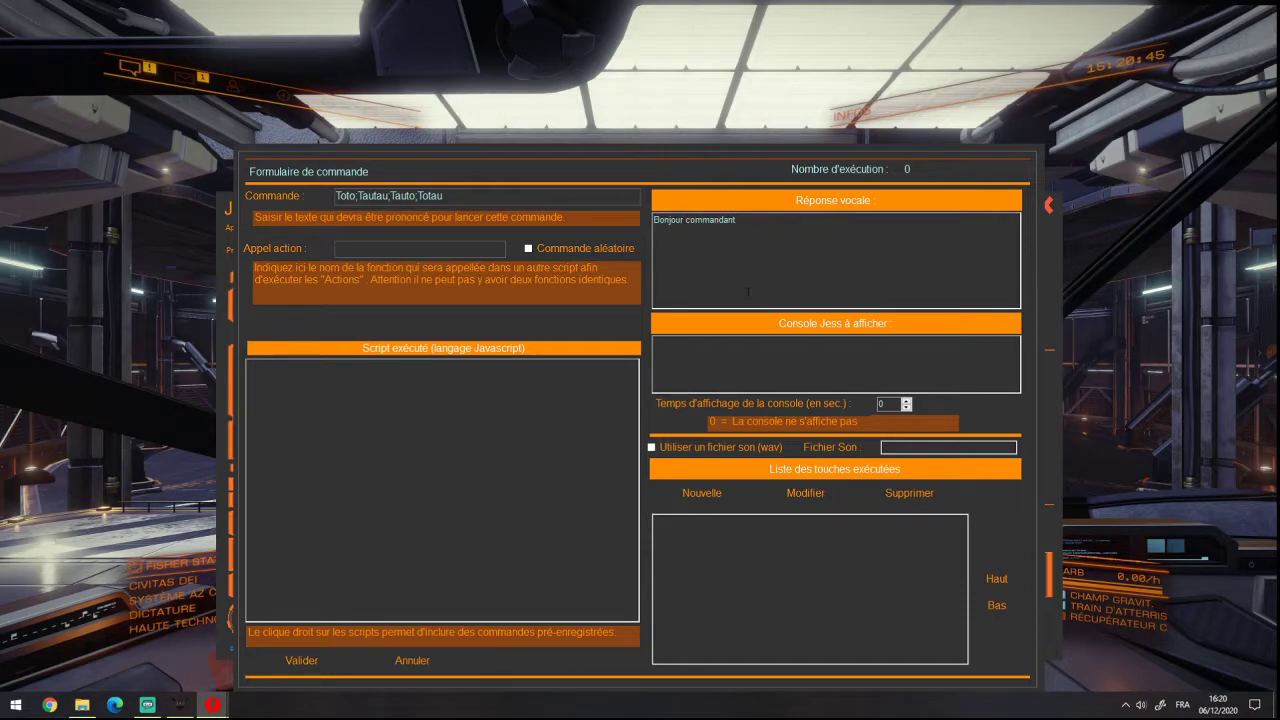
{"action": "key", "text": "ctrl+a"}
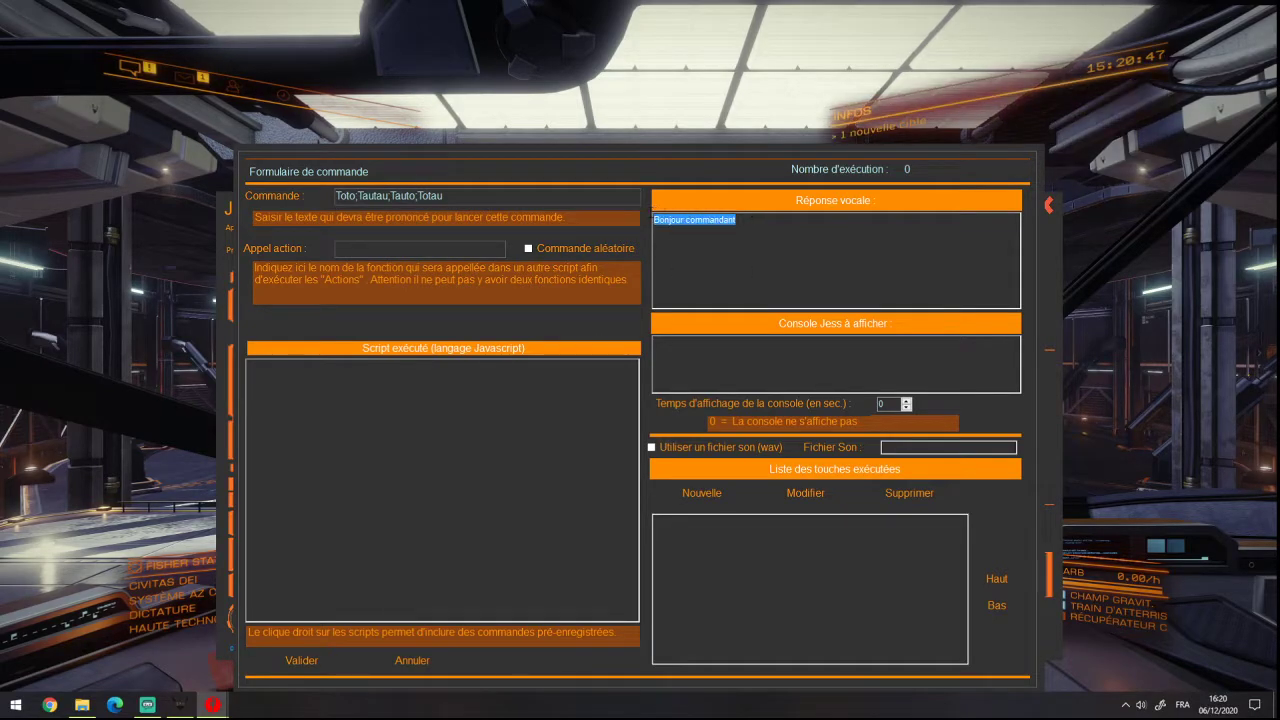
{"action": "left_click", "coordinate": [301, 660]}
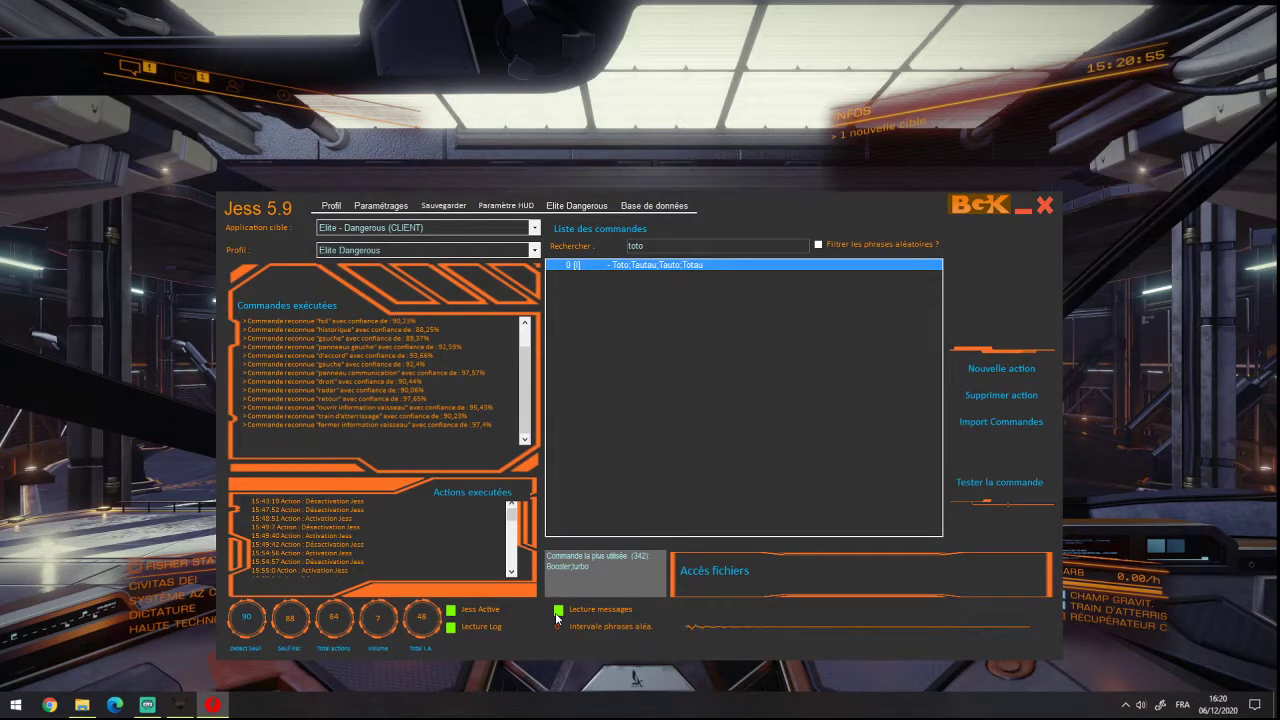
Step: Switch to Elite Dangerous to try the toto voice command, return to Jess and review the command's form
{"action": "key", "text": "alt+Tab"}
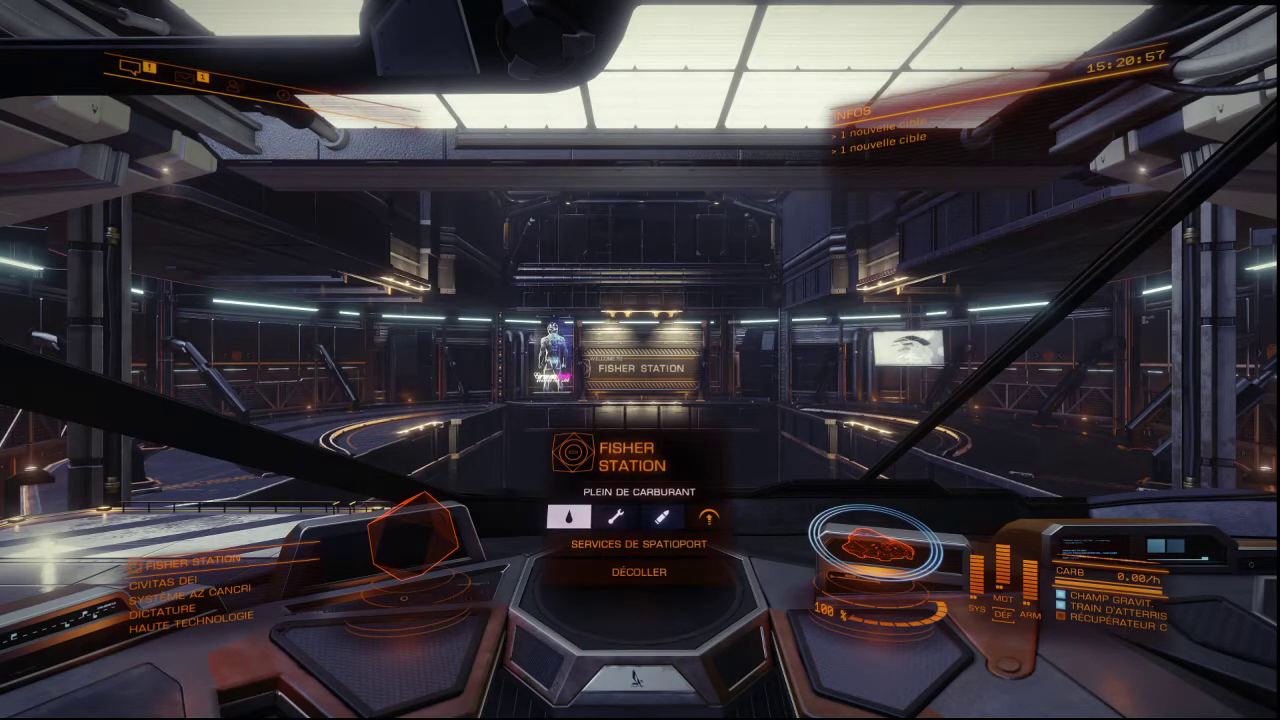
{"action": "key", "text": "alt+Tab"}
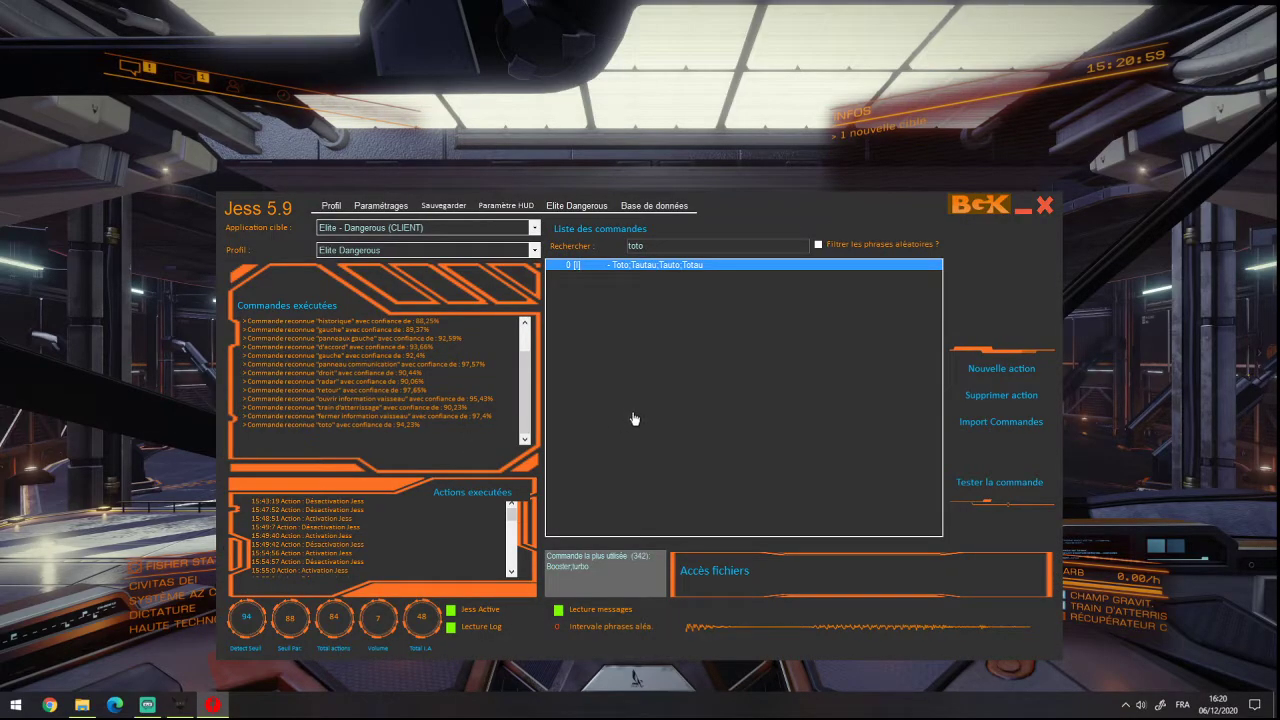
{"action": "double_click", "coordinate": [631, 266]}
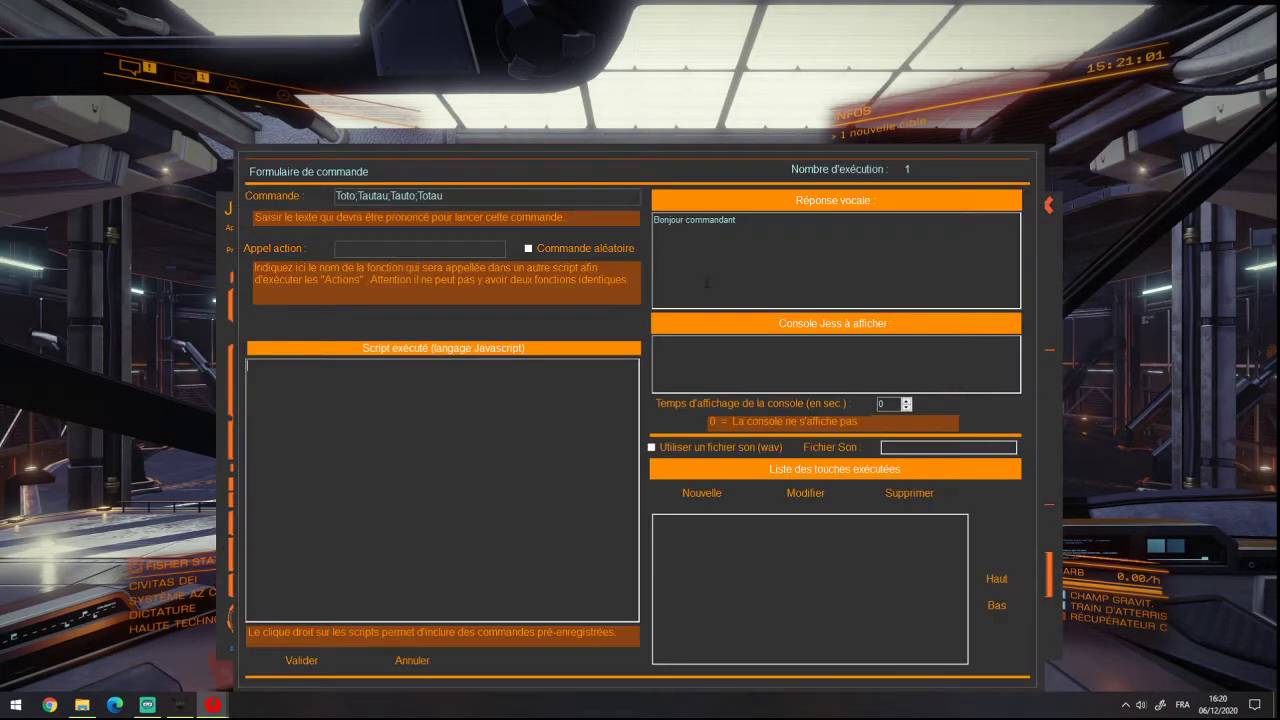
{"action": "left_click", "coordinate": [300, 660]}
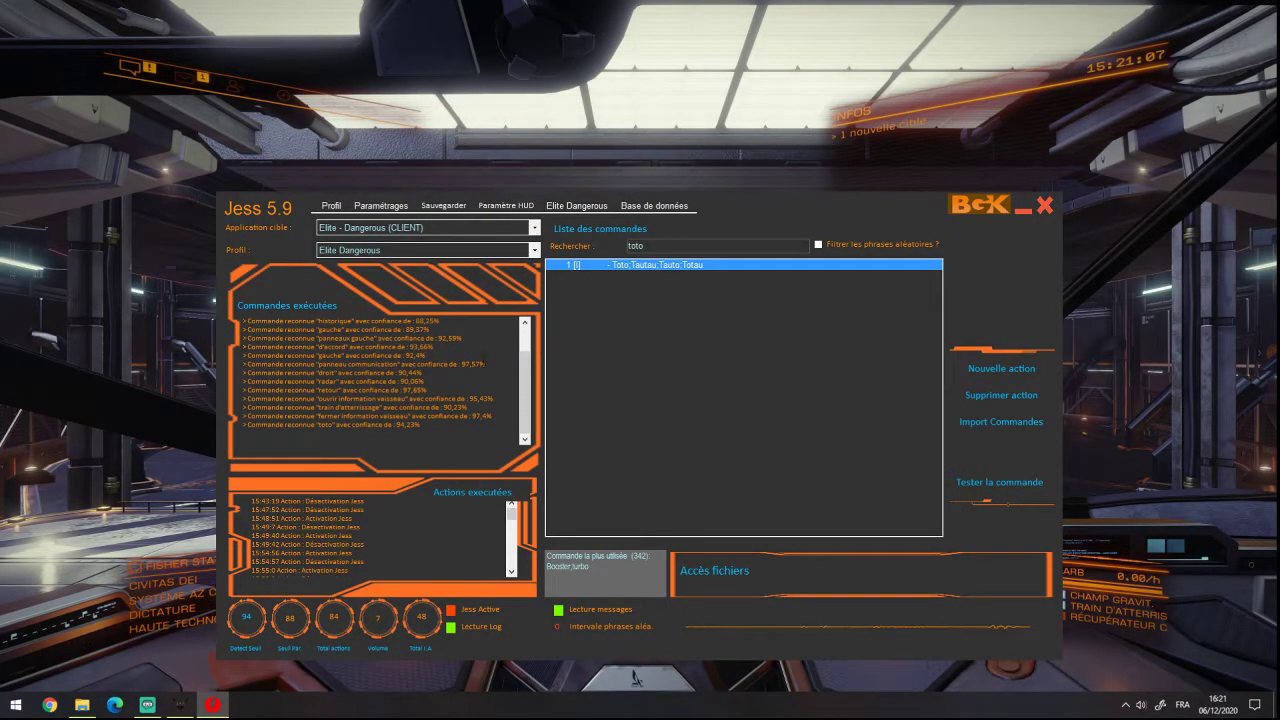
Step: Reopen the toto command, enter "Affichage de quelque chose" as the Jess console text, and save it
{"action": "left_click", "coordinate": [381, 205]}
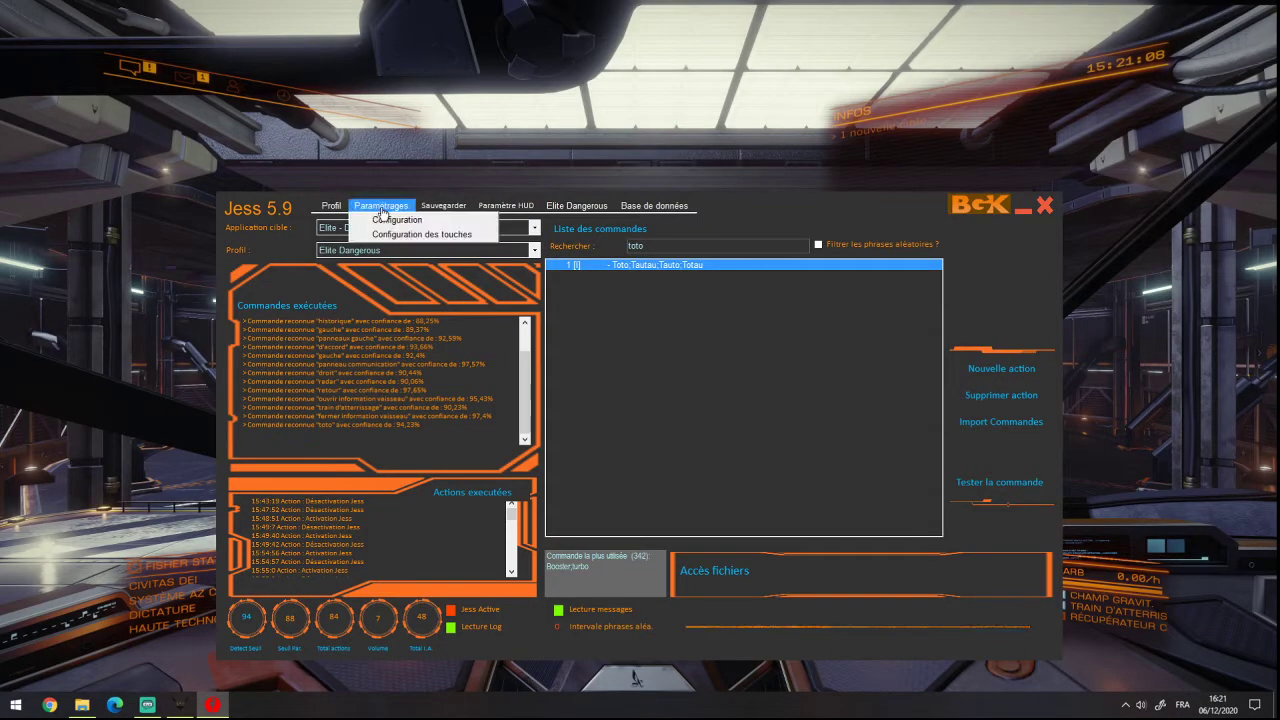
{"action": "double_click", "coordinate": [601, 265]}
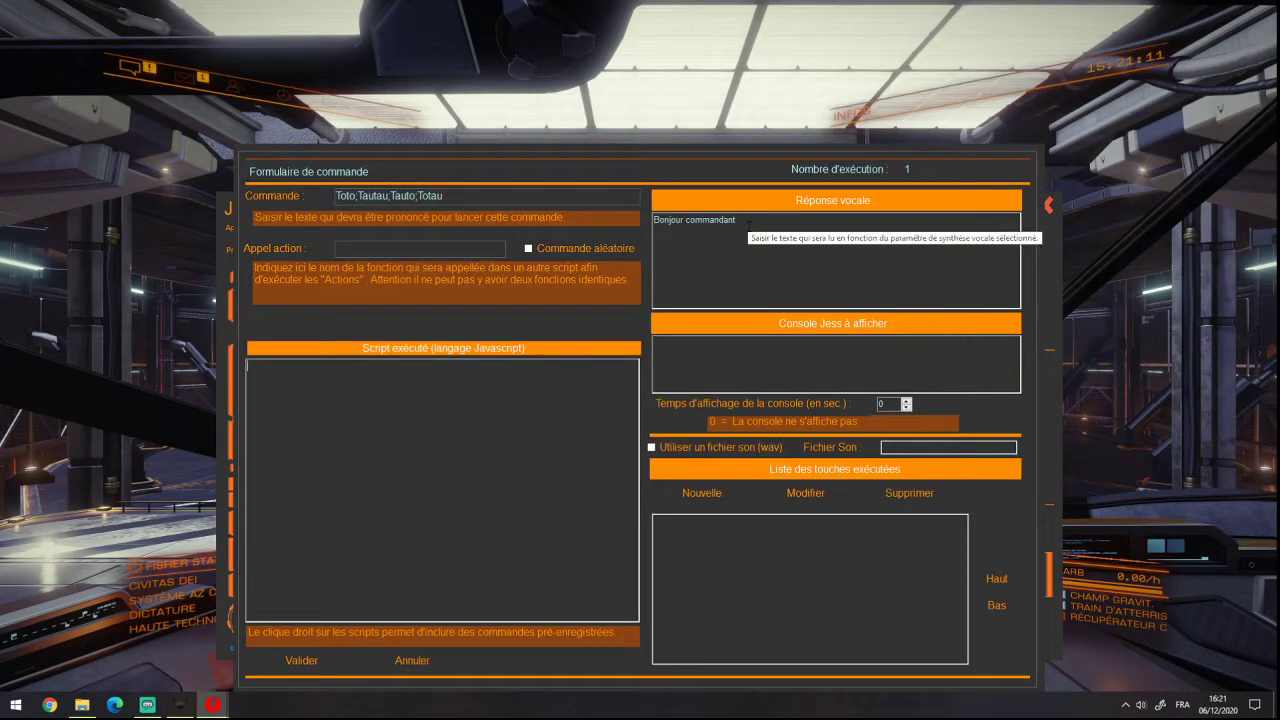
{"action": "triple_click", "coordinate": [787, 218]}
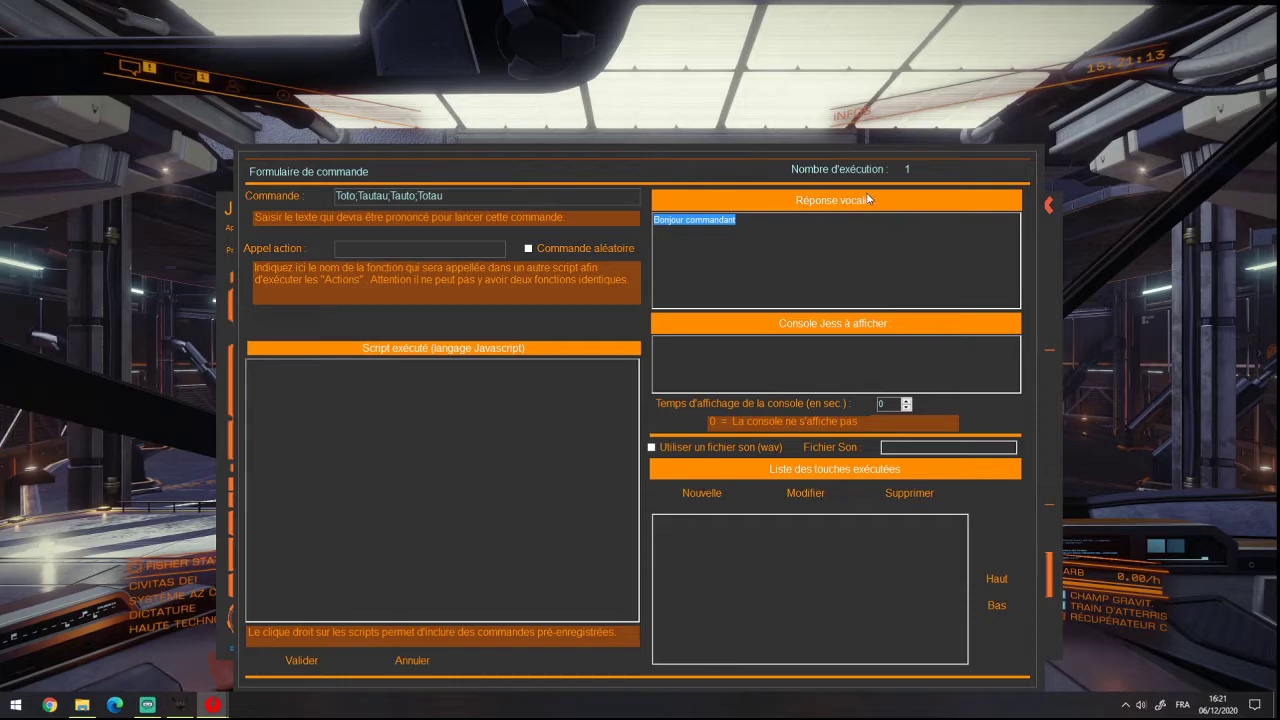
{"action": "left_click", "coordinate": [760, 345]}
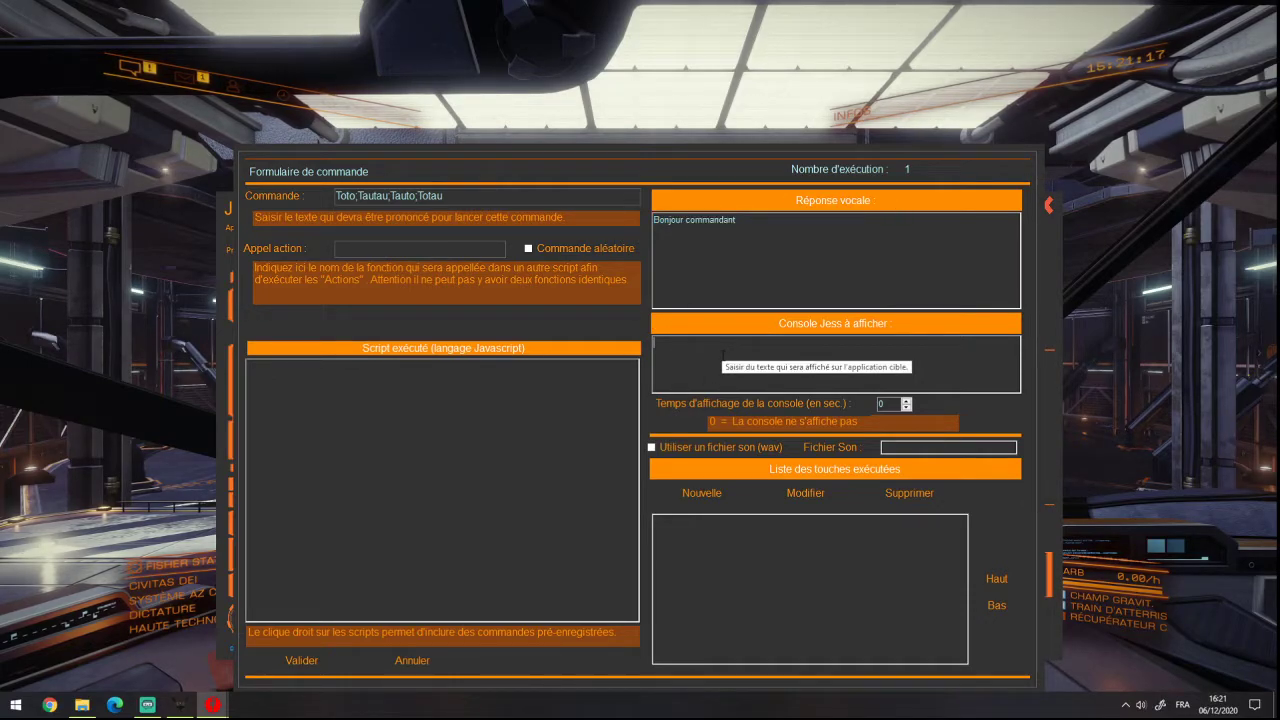
{"action": "type", "text": "Affichage de quelque chose"}
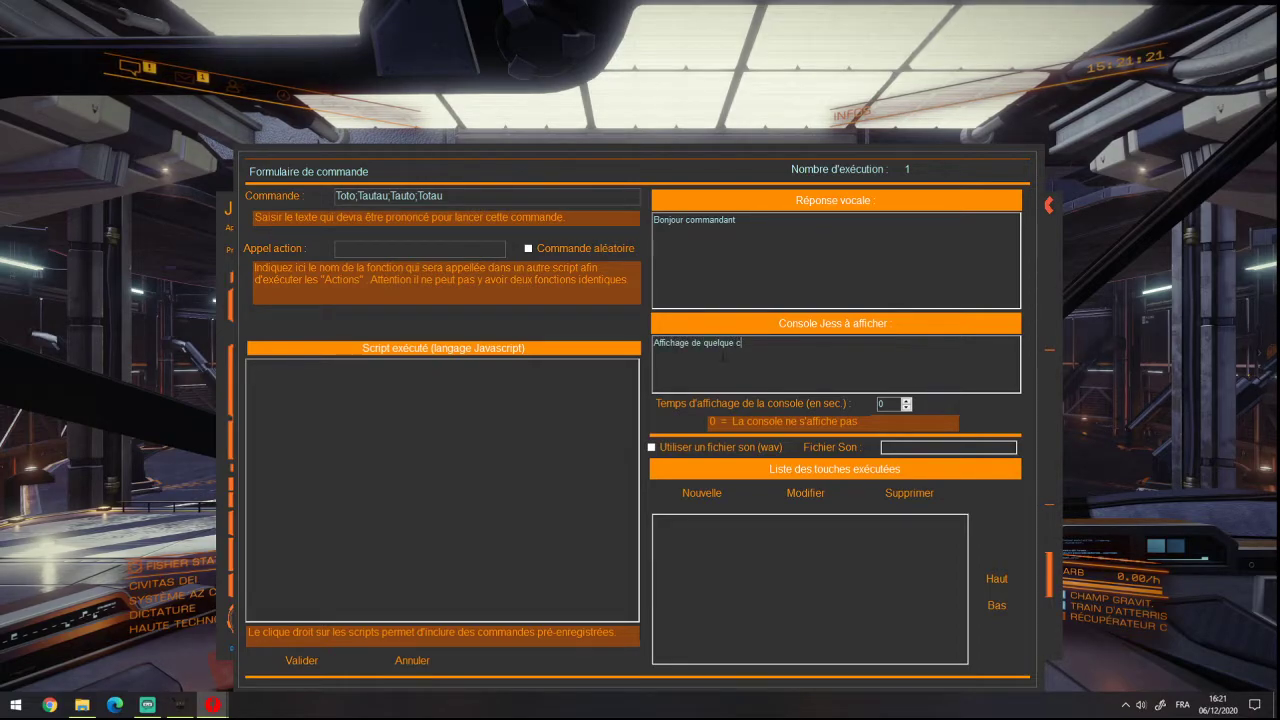
{"action": "left_click", "coordinate": [301, 660]}
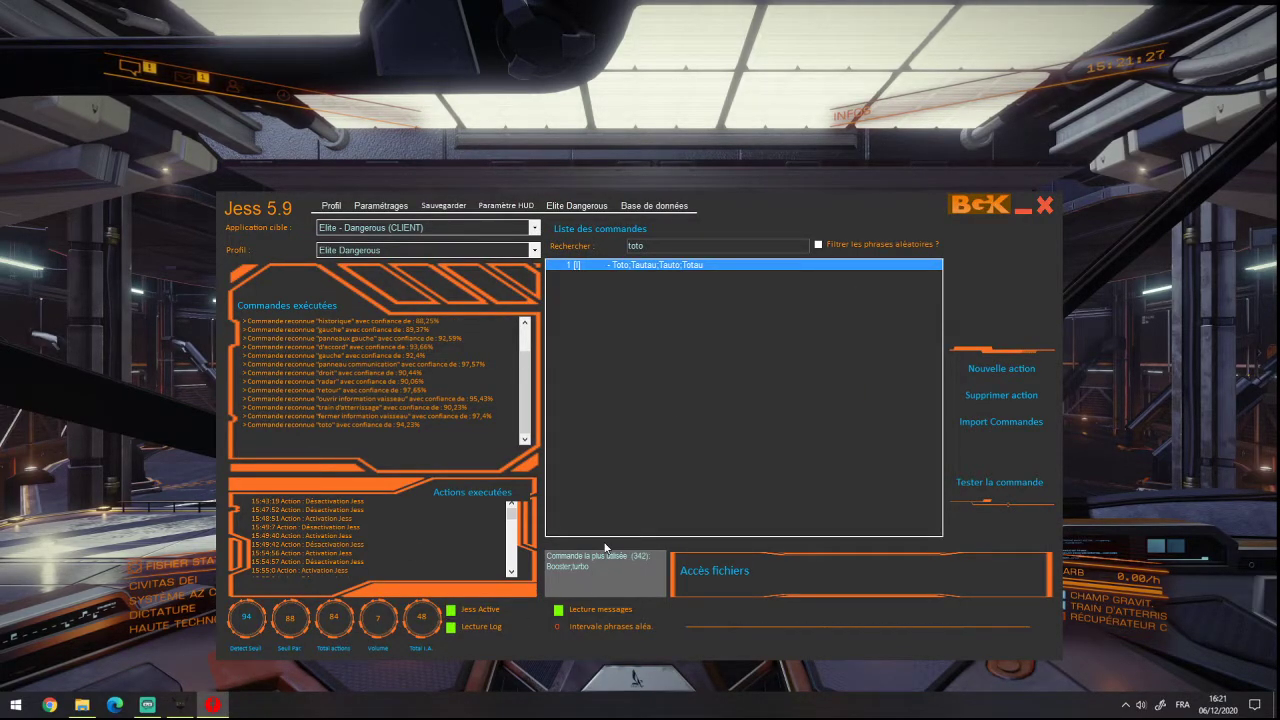
Step: Switch to Elite Dangerous to check the Jess console overlay, and return to Jess
{"action": "key", "text": "alt+Tab"}
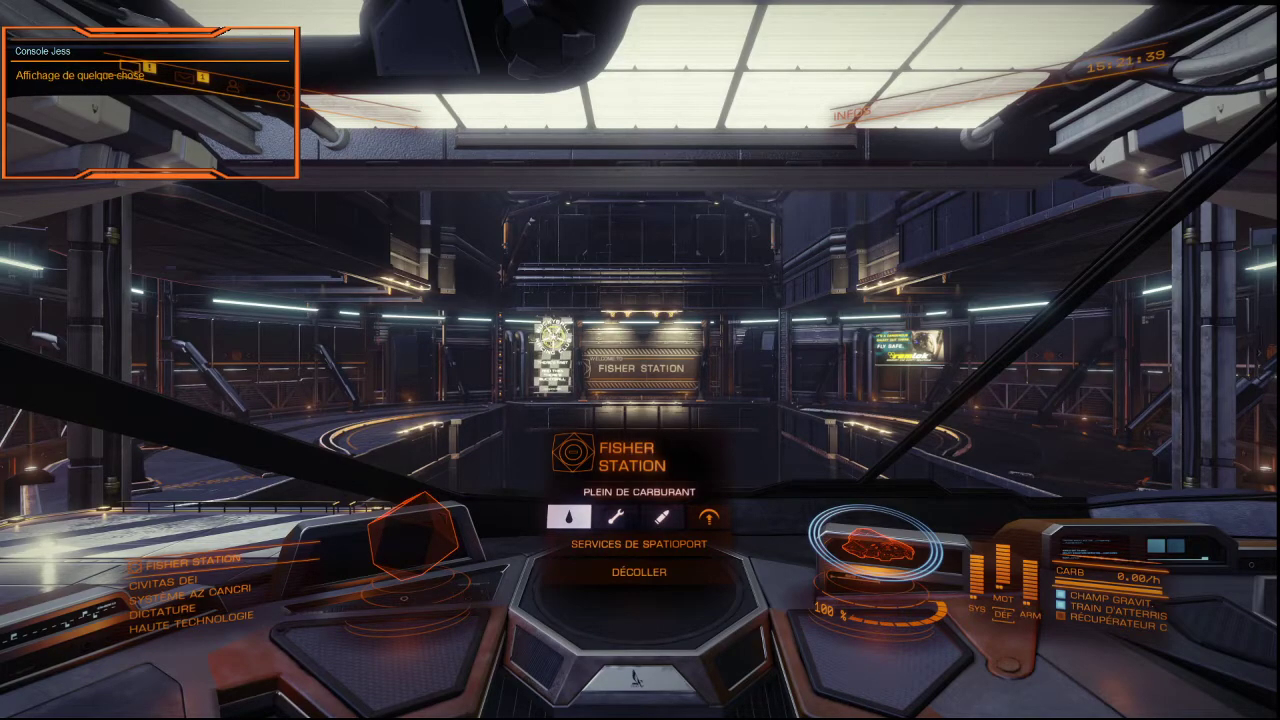
{"action": "key", "text": "alt+Tab"}
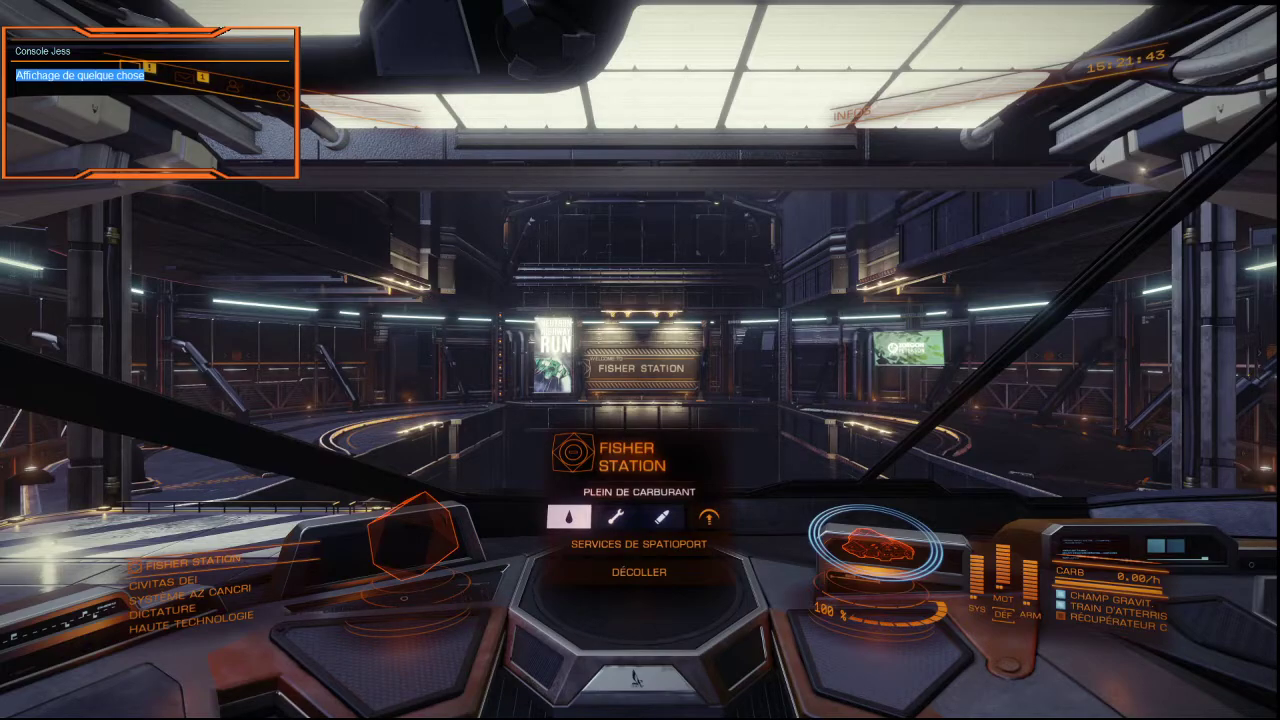
{"action": "key", "text": "alt+Tab"}
{"action": "key", "text": "alt+Tab"}
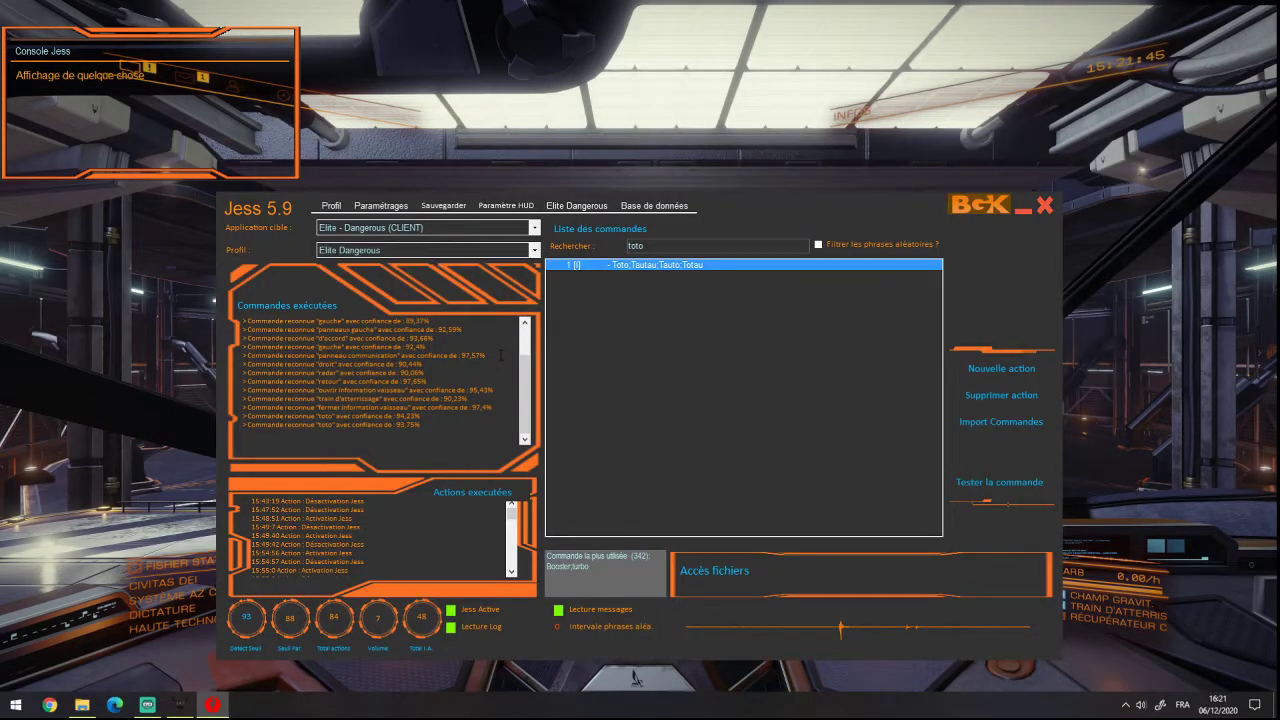
Step: Close the OverlayMessage window that shows the console text and go back to Jess
{"action": "key", "text": "alt+Tab"}
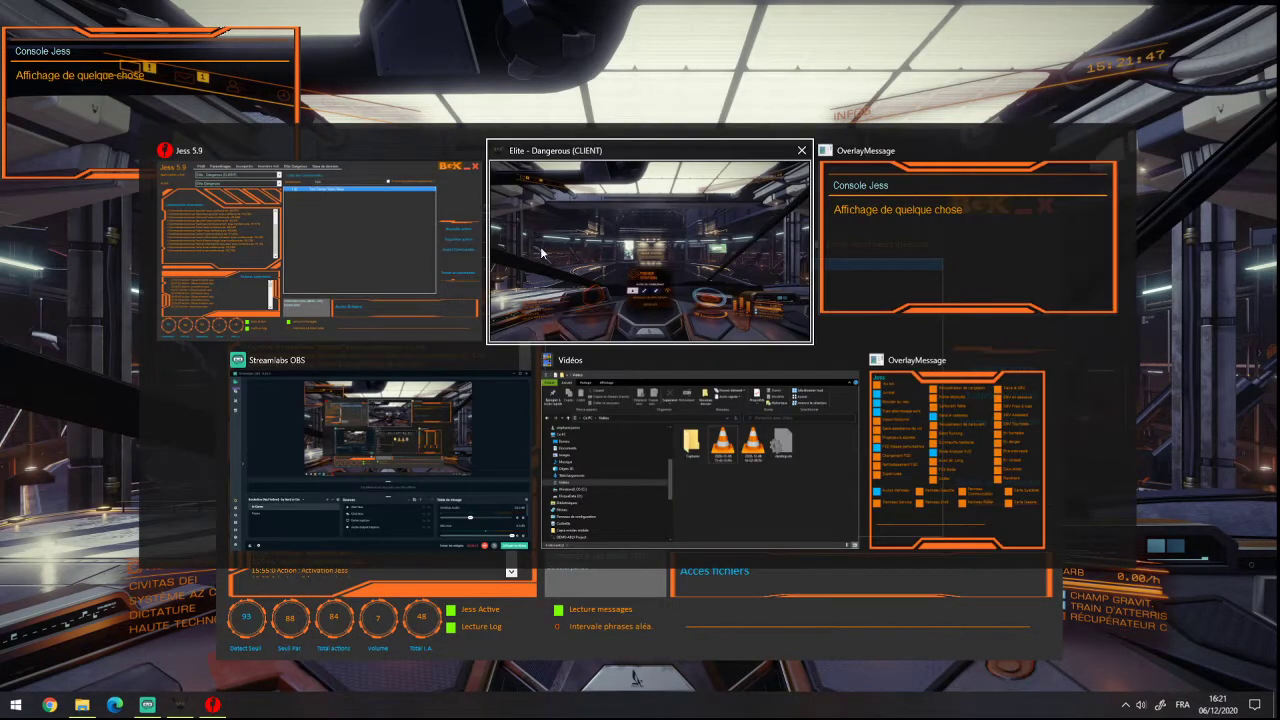
{"action": "left_click", "coordinate": [1110, 150]}
{"action": "key", "text": "alt+Tab"}
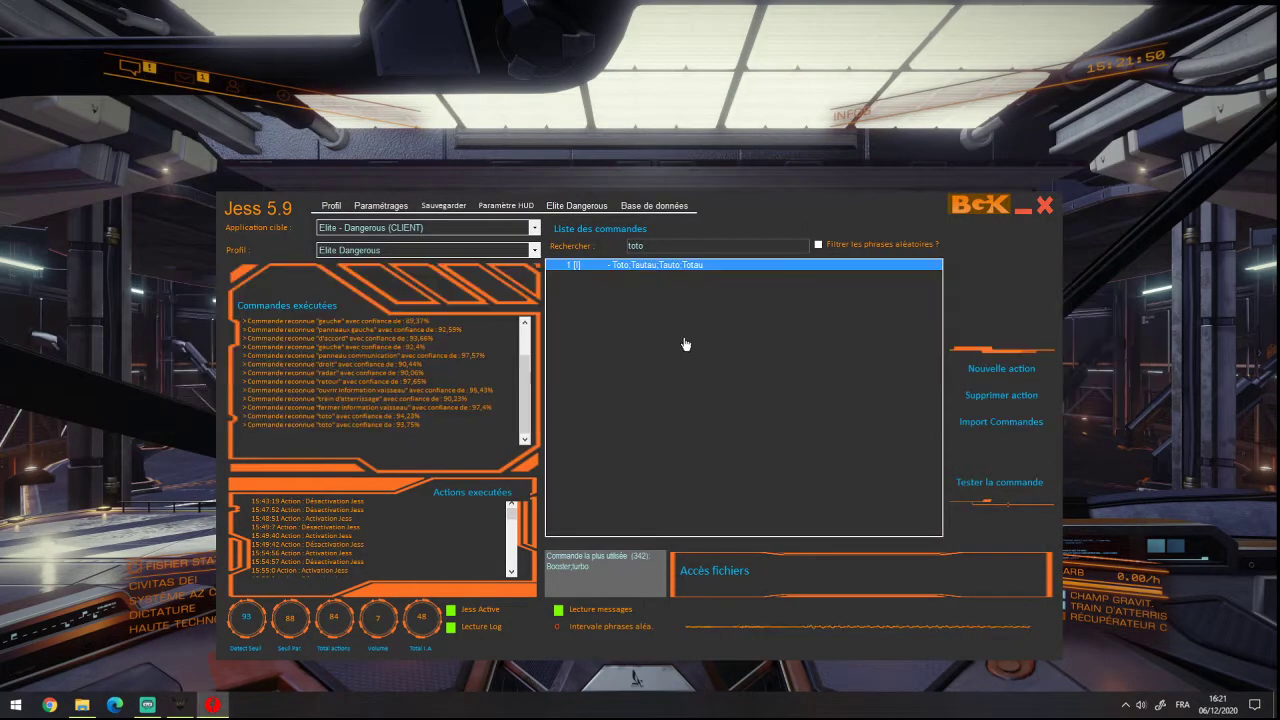
Step: Clear the toto command's Jess console text, save the command and deactivate Jess
{"action": "double_click", "coordinate": [626, 265]}
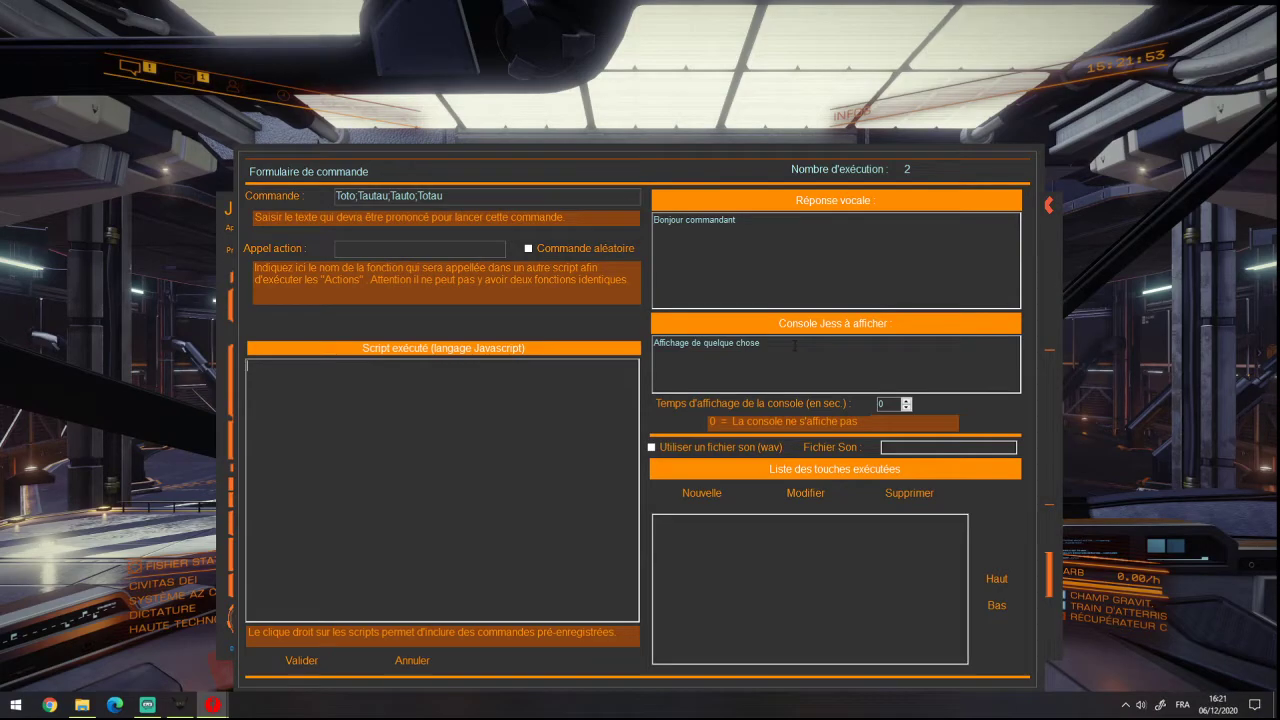
{"action": "key", "text": "Tab"}
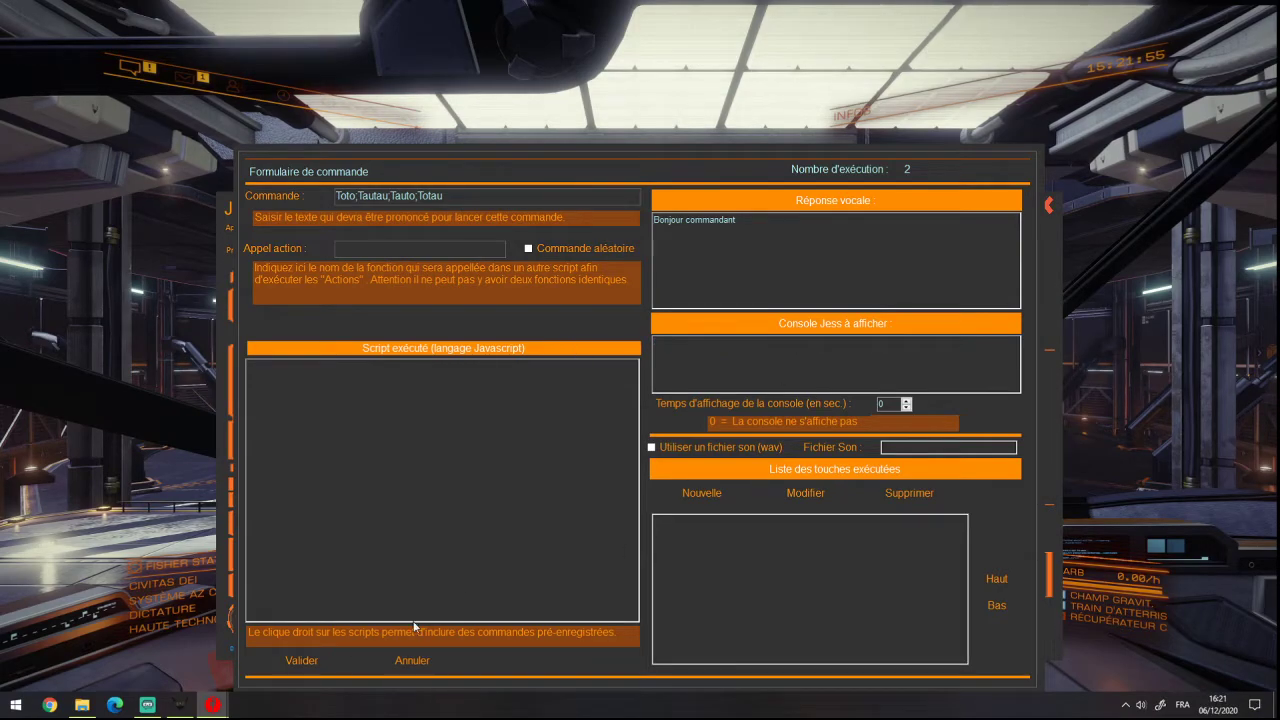
{"action": "left_click", "coordinate": [301, 660]}
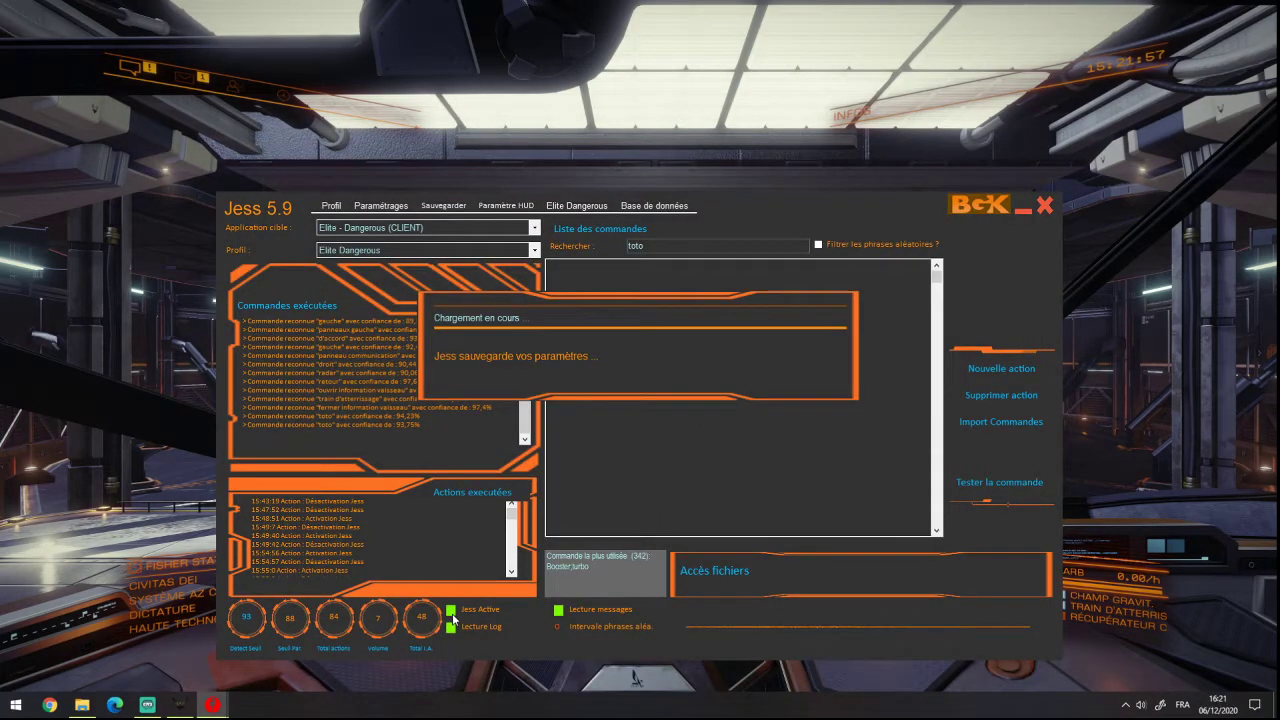
{"action": "left_click", "coordinate": [449, 612]}
Step: Reopen the toto command, enter "Hello commandant" as its Jess console text and set the console display time to 4 seconds
{"action": "left_click", "coordinate": [381, 205]}
{"action": "left_click", "coordinate": [594, 274]}
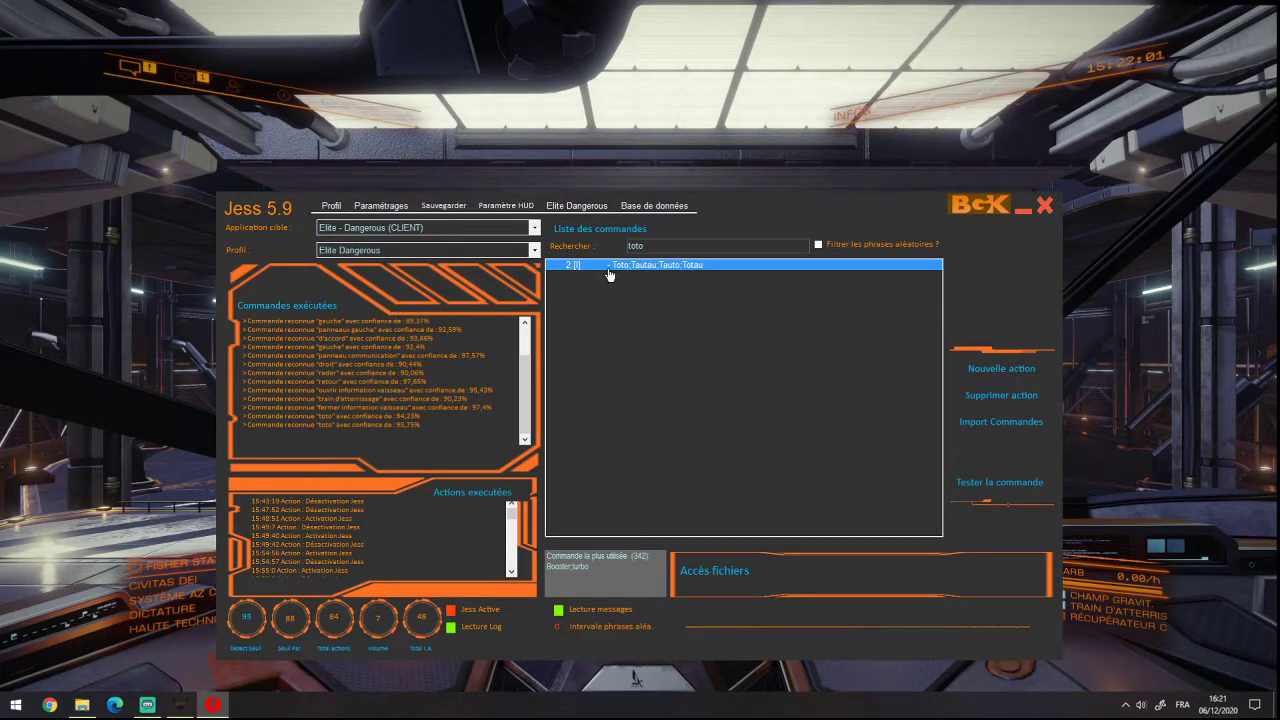
{"action": "double_click", "coordinate": [608, 276]}
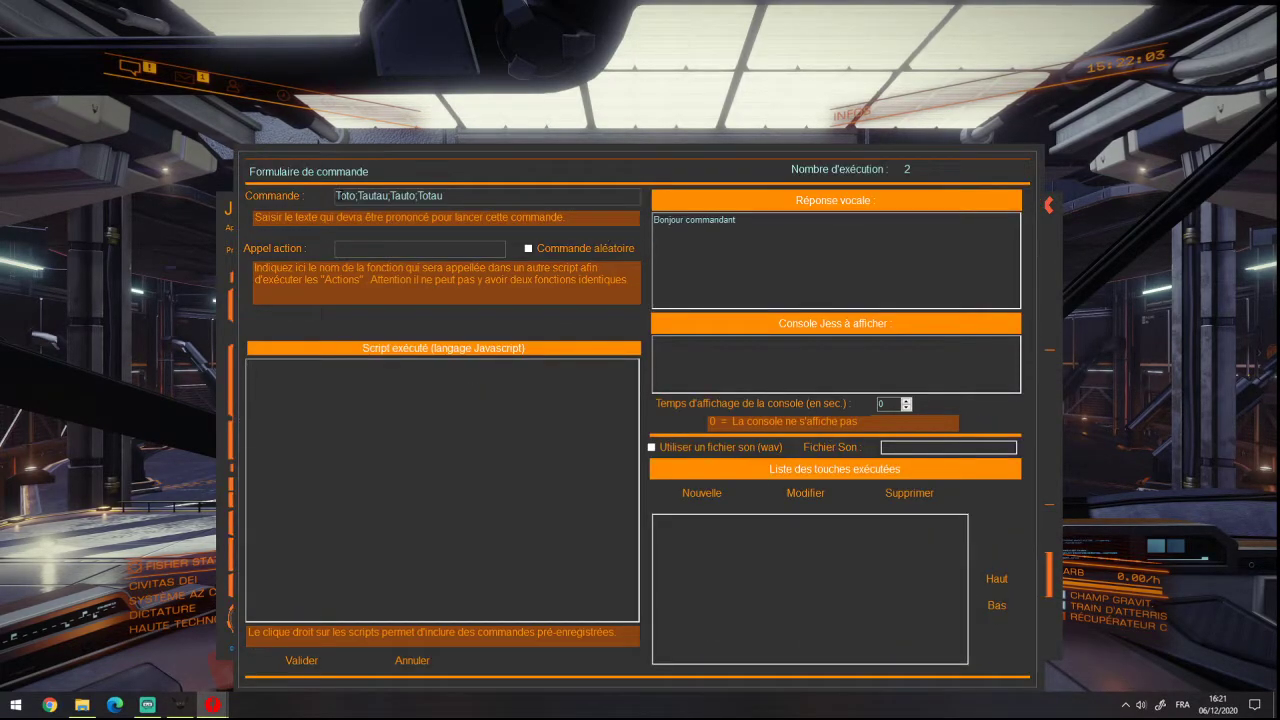
{"action": "key", "text": "Tab"}
{"action": "key", "text": "End"}
{"action": "key", "text": "Tab"}
{"action": "key", "text": "BackSpace"}
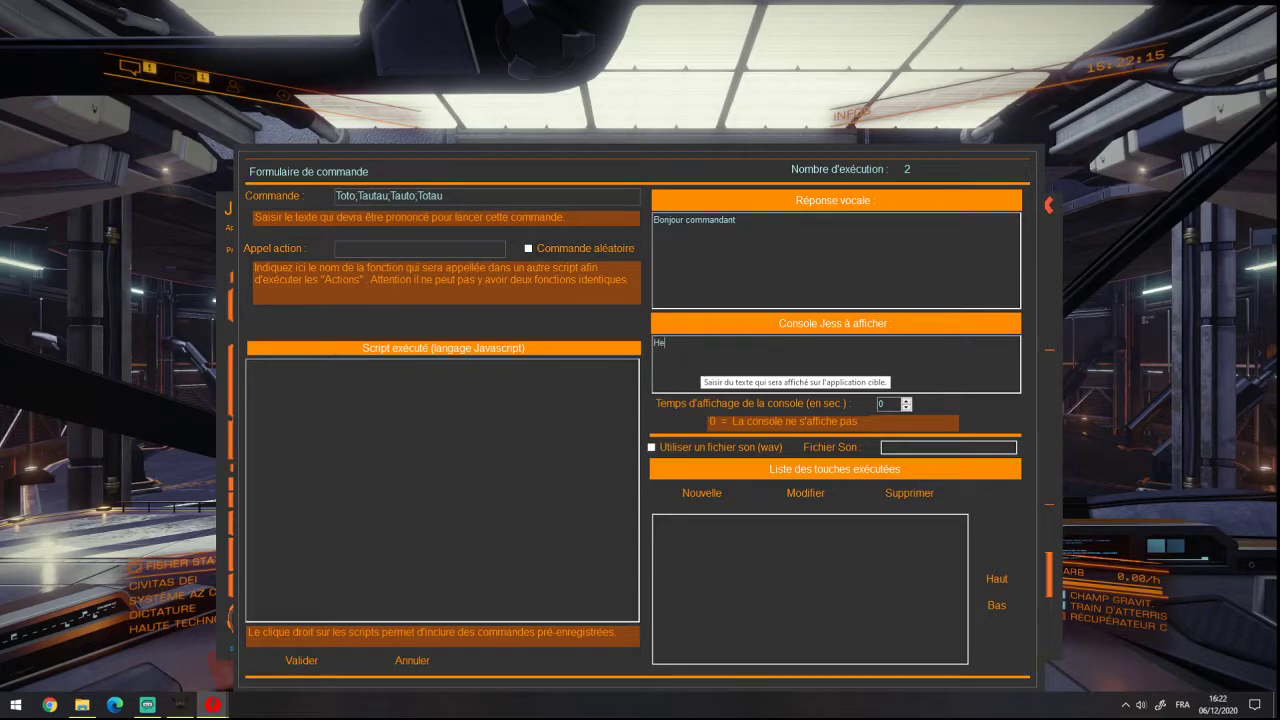
{"action": "type", "text": "Hello commandant"}
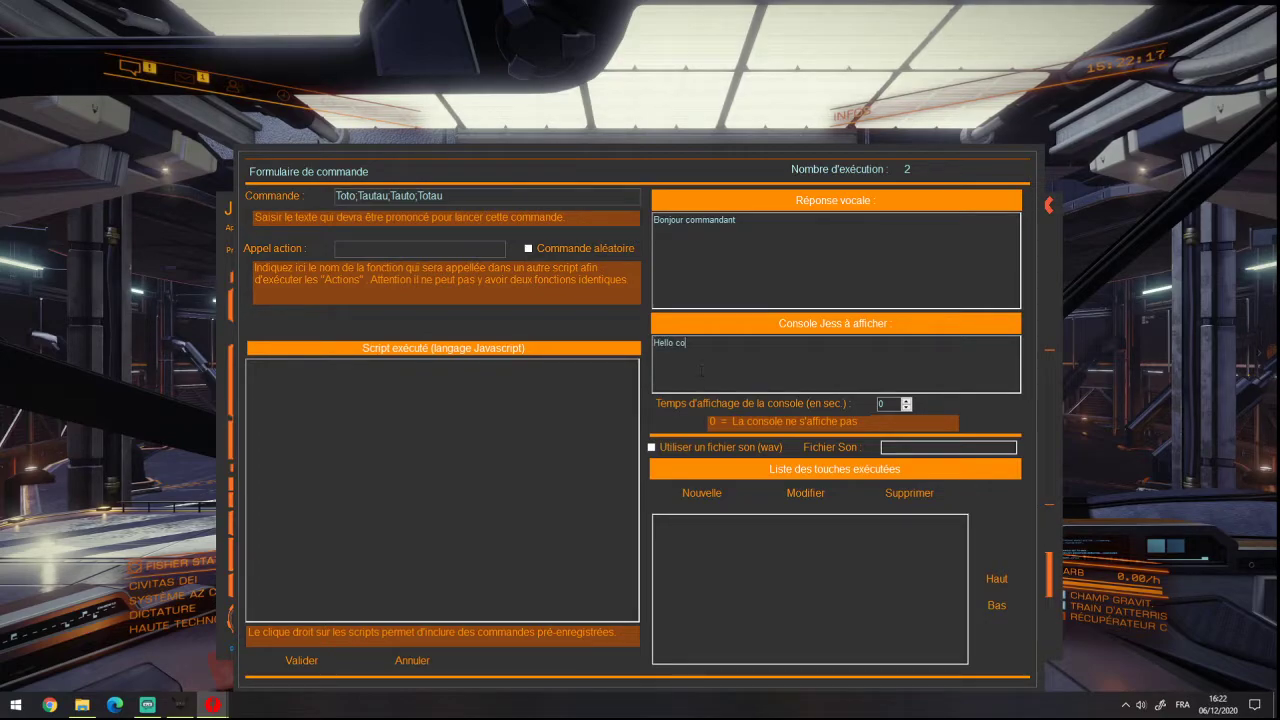
{"action": "left_click", "coordinate": [906, 401]}
{"action": "left_click", "coordinate": [906, 401]}
{"action": "left_click", "coordinate": [906, 401]}
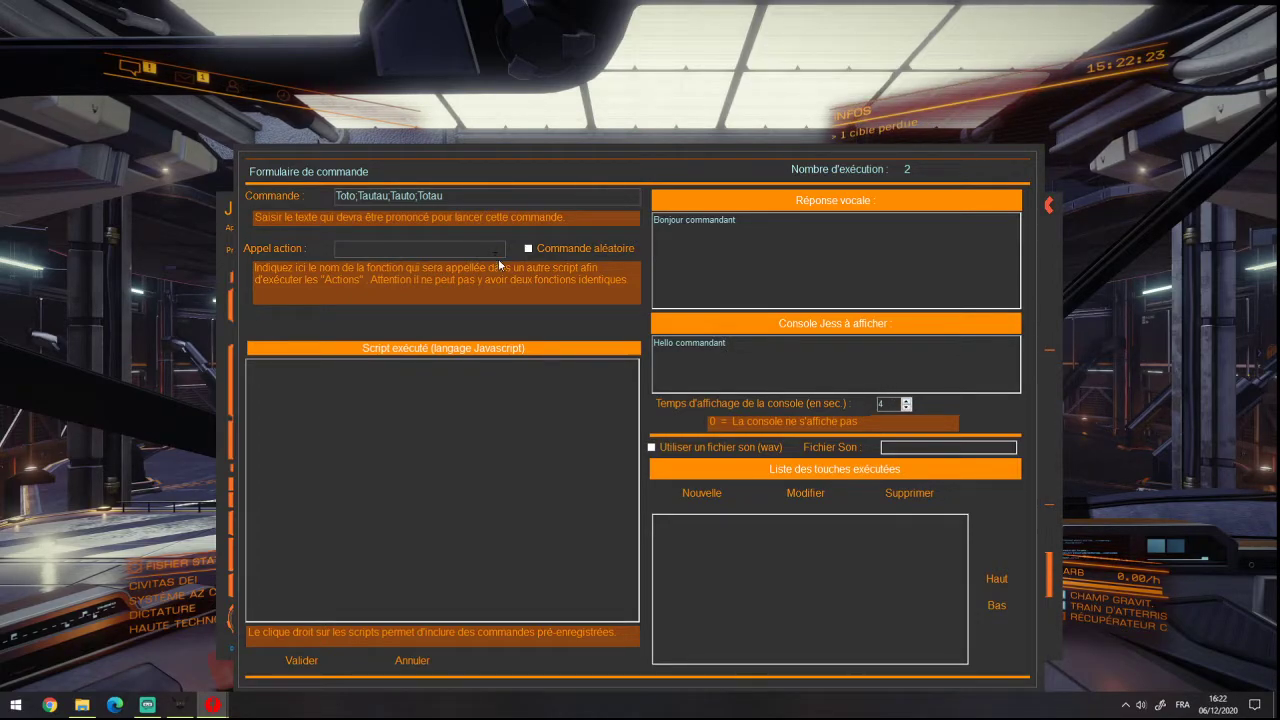
Step: Reset the console display time to 0 seconds and clear the Jess console text
{"action": "left_click", "coordinate": [906, 407]}
{"action": "left_click", "coordinate": [906, 407]}
{"action": "left_click", "coordinate": [906, 407]}
{"action": "left_click", "coordinate": [906, 407]}
{"action": "left_click_drag", "start_coordinate": [770, 349], "coordinate": [652, 343]}
{"action": "key", "text": "Delete"}
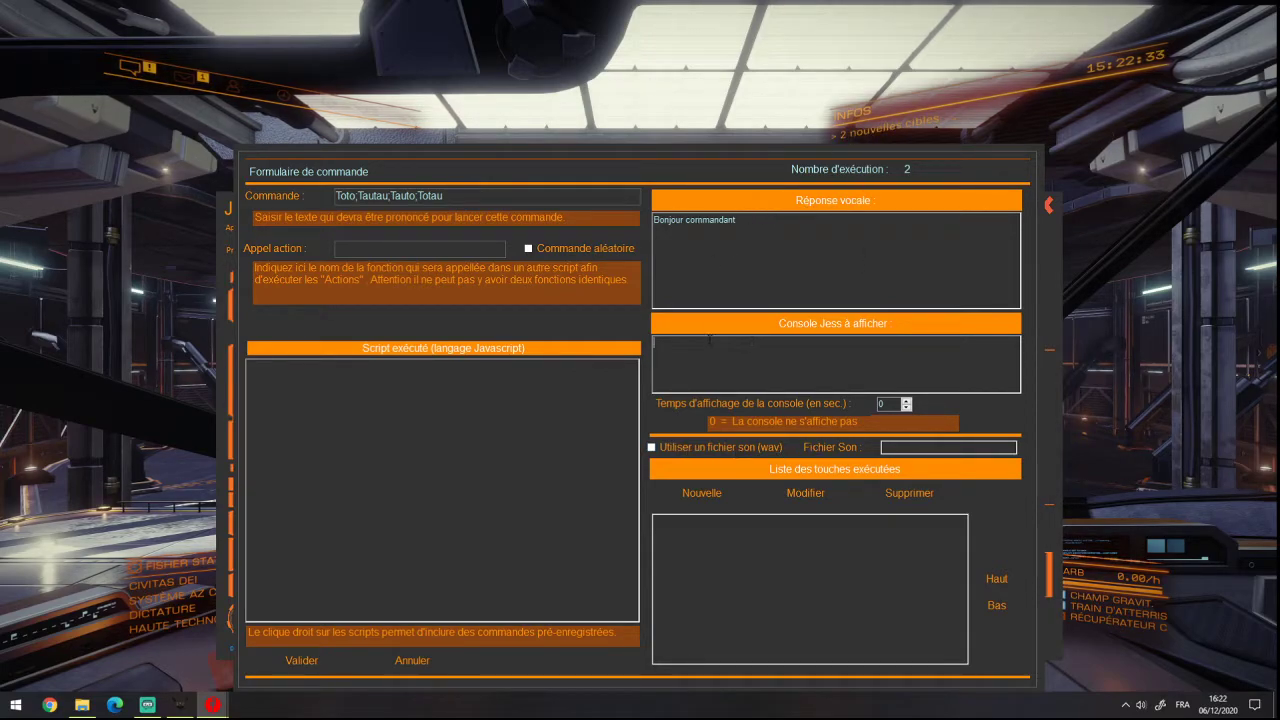
Step: Browse the sound files that can be attached to the command, cancel the selection and save the toto command
{"action": "left_click", "coordinate": [819, 448]}
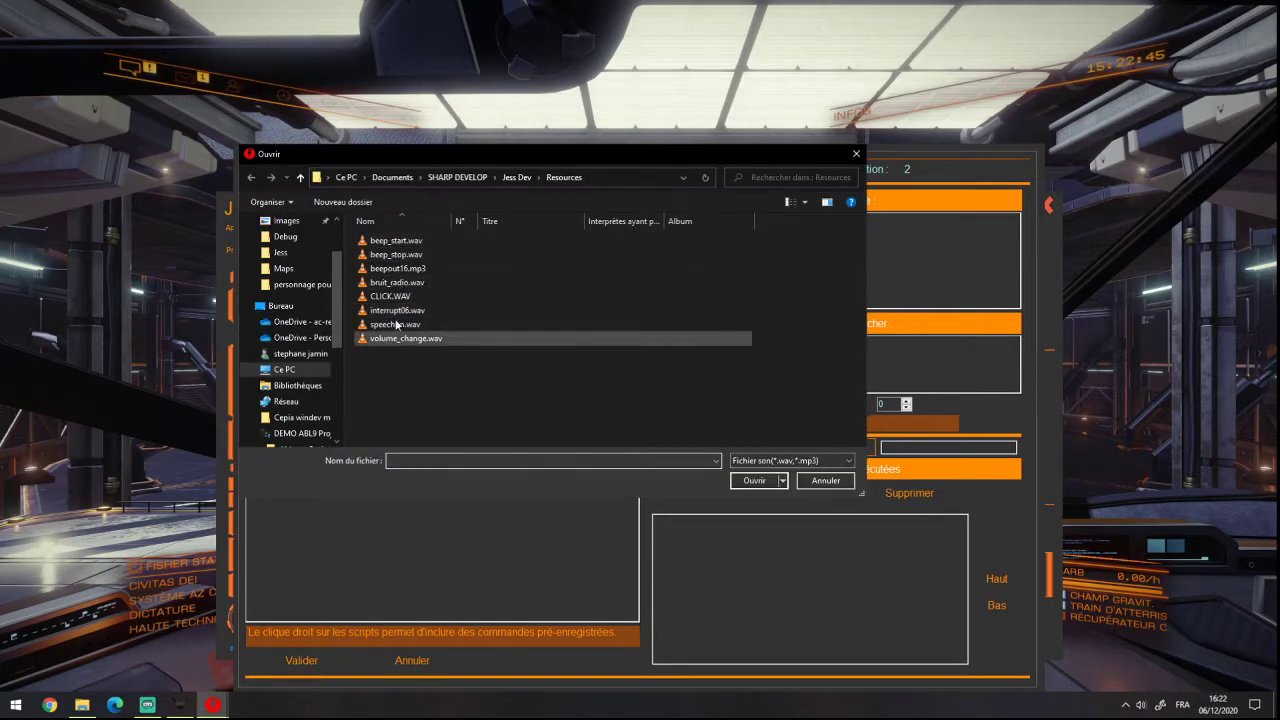
{"action": "left_click", "coordinate": [856, 153]}
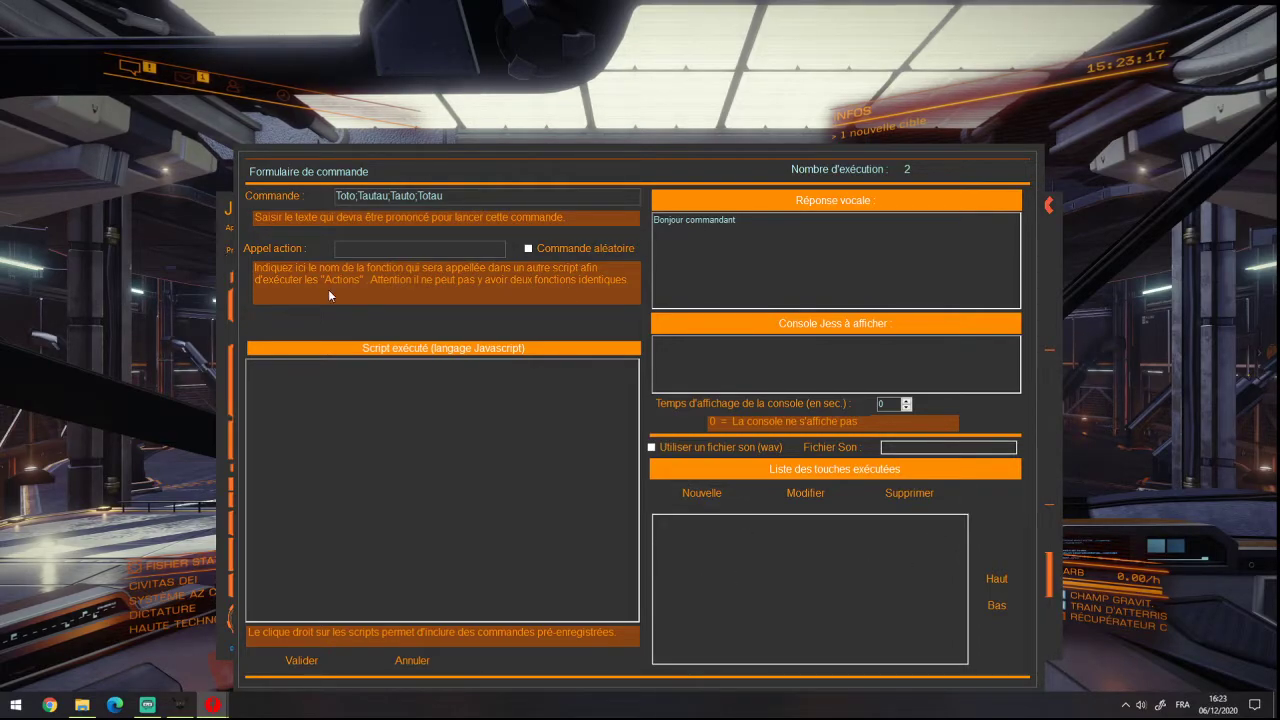
{"action": "left_click", "coordinate": [296, 666]}
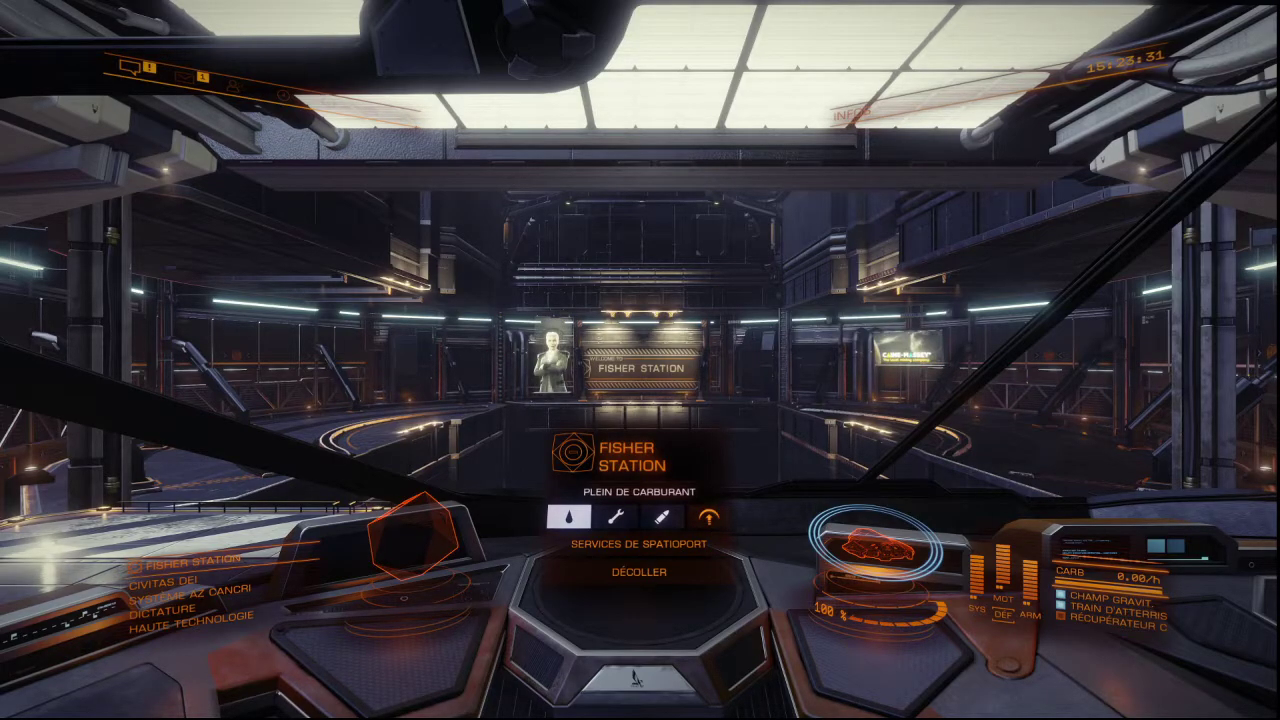
Step: Open and close the ship's navigation panel in Elite Dangerous with its assigned 1 key, and return to Jess
{"action": "key", "text": "1"}
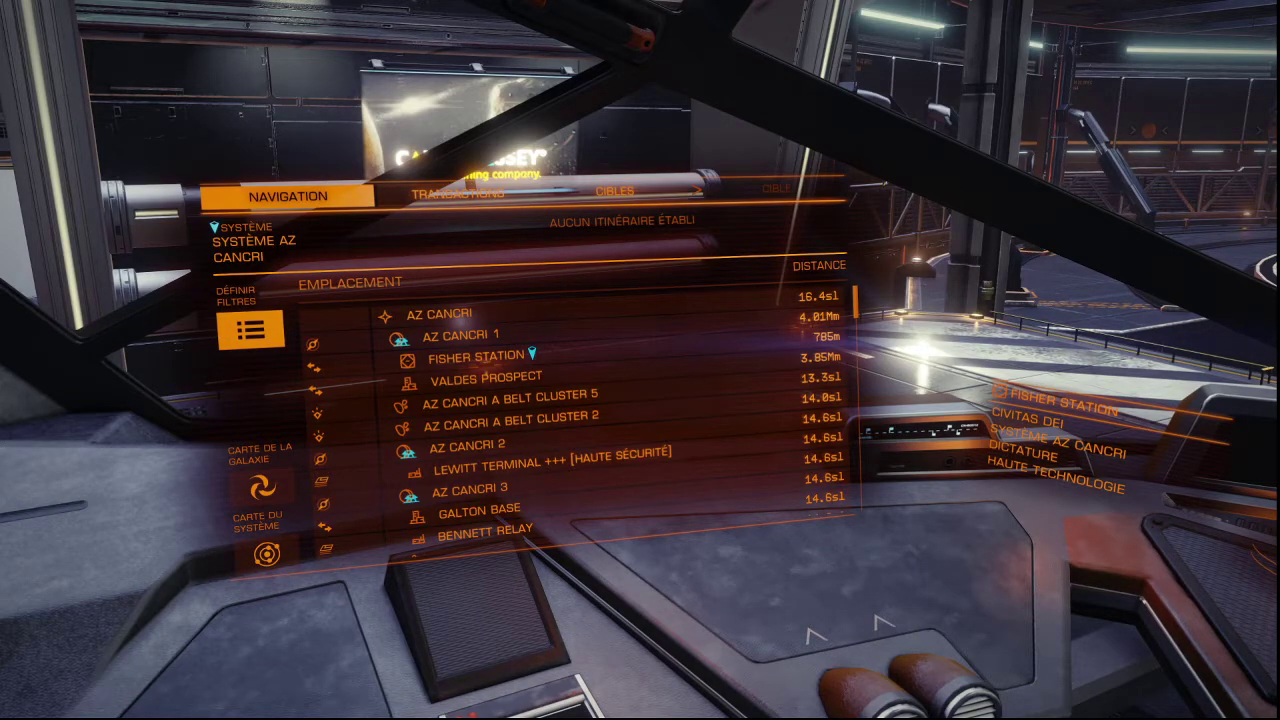
{"action": "key", "text": "1"}
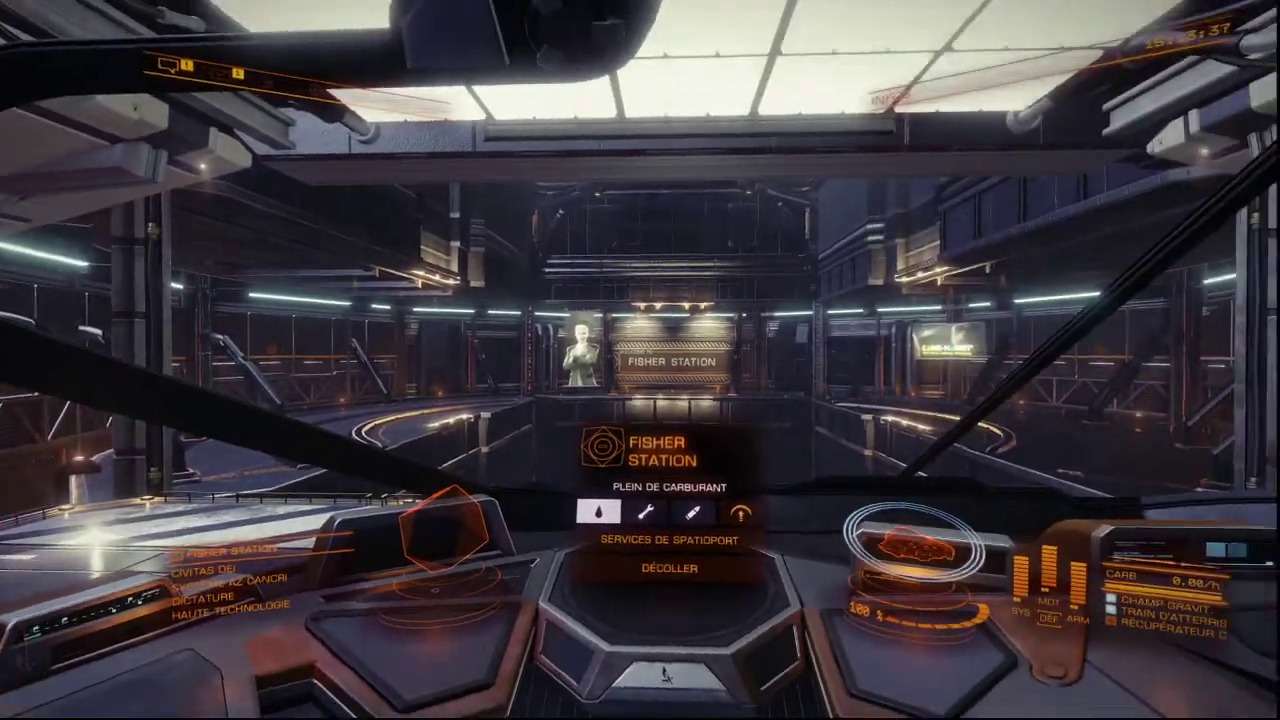
{"action": "key", "text": "alt+Tab"}
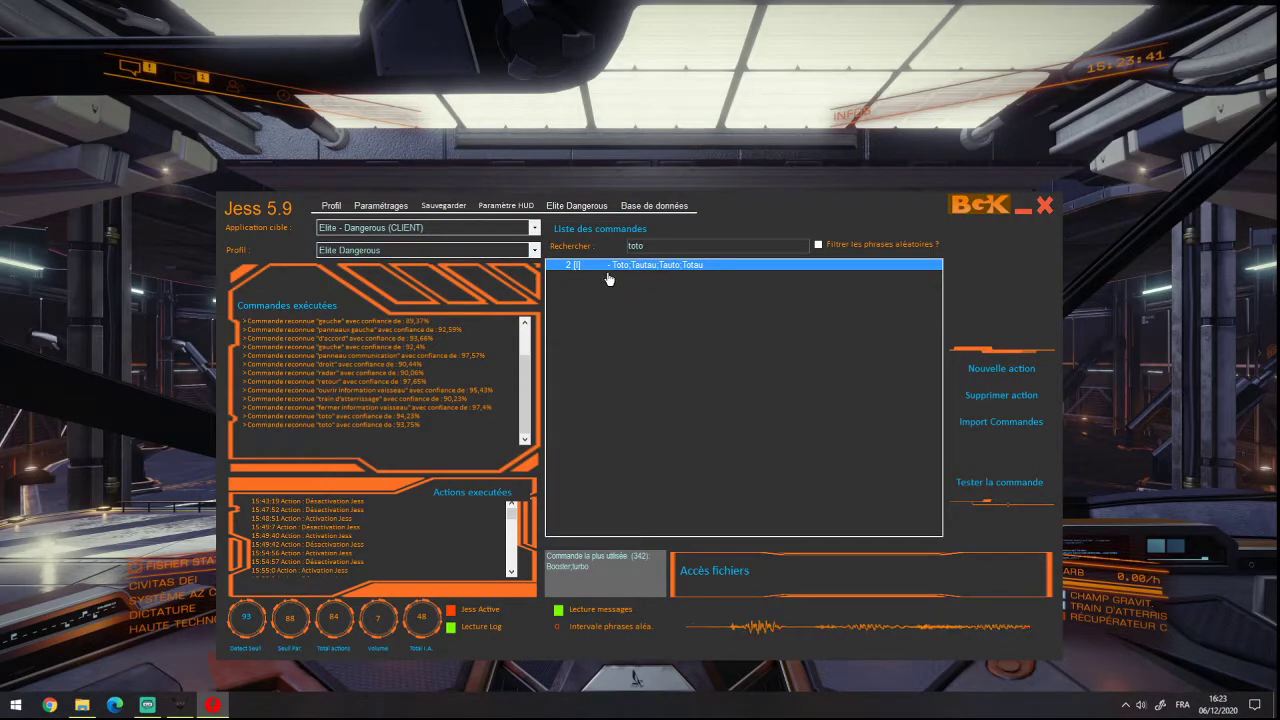
Step: Reopen the toto command, start a new entry in its list of executed keys and examine the available action types
{"action": "double_click", "coordinate": [645, 266]}
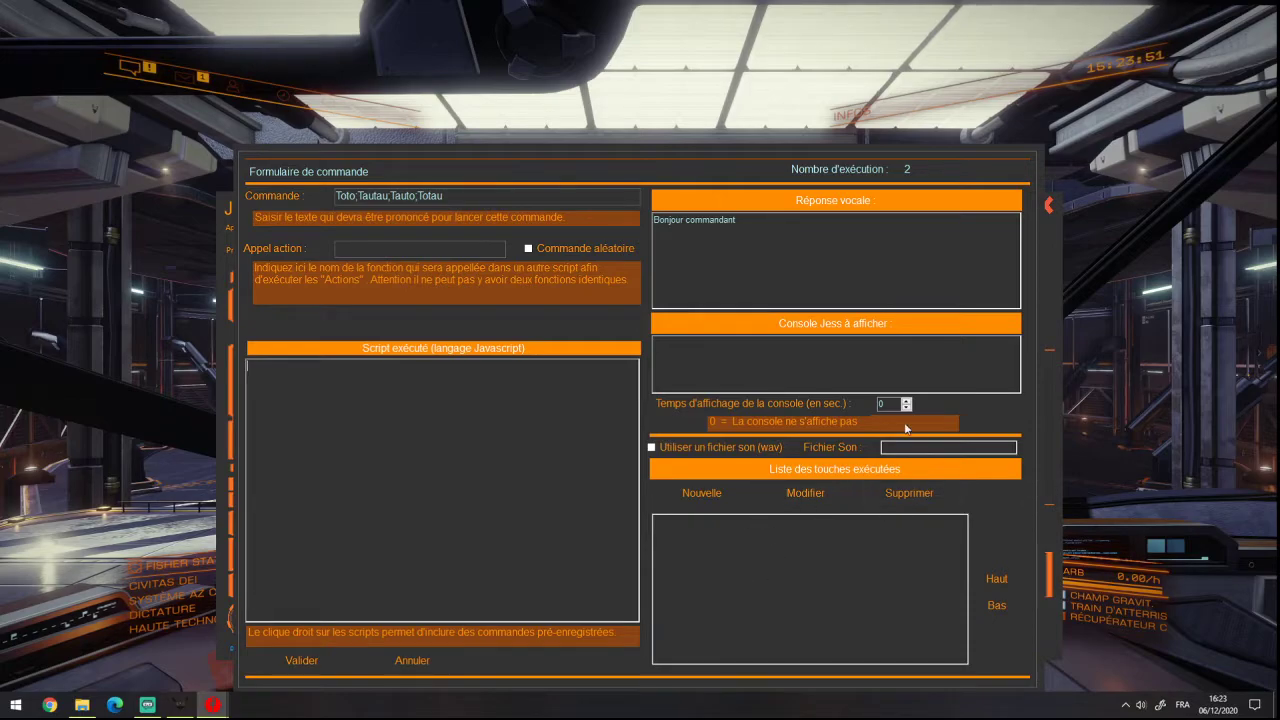
{"action": "left_click", "coordinate": [704, 491]}
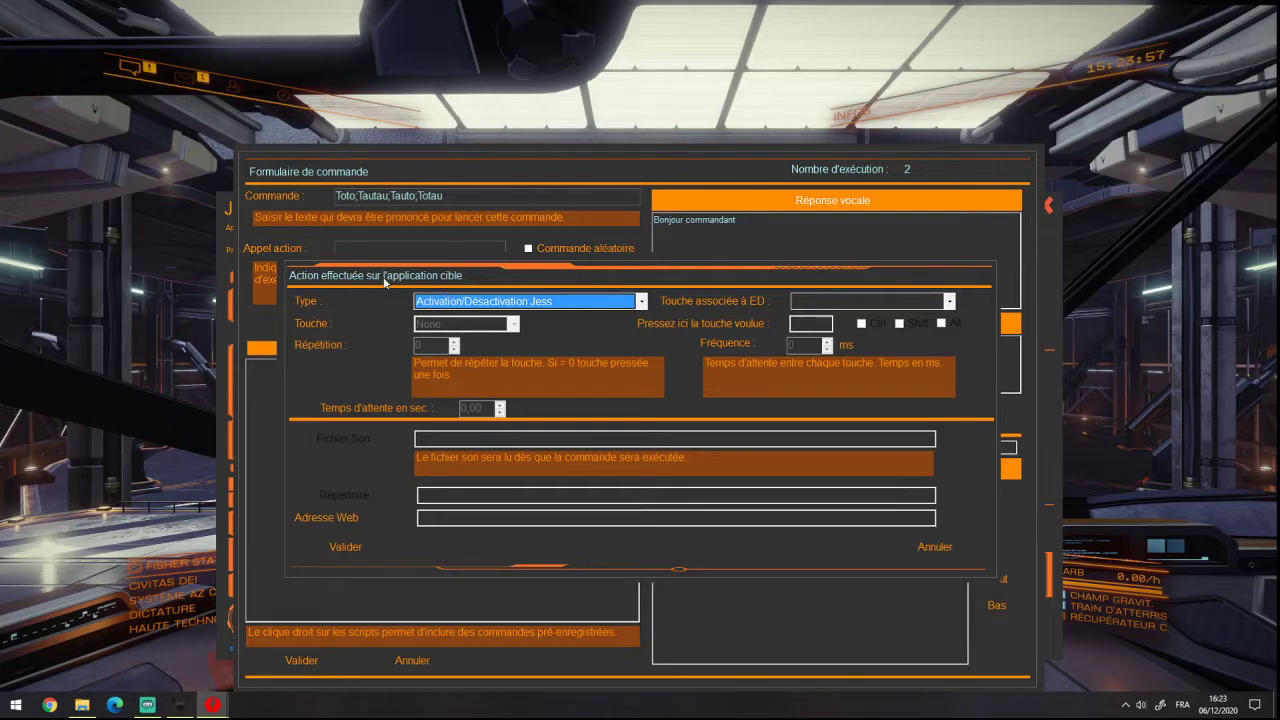
{"action": "left_click", "coordinate": [479, 306]}
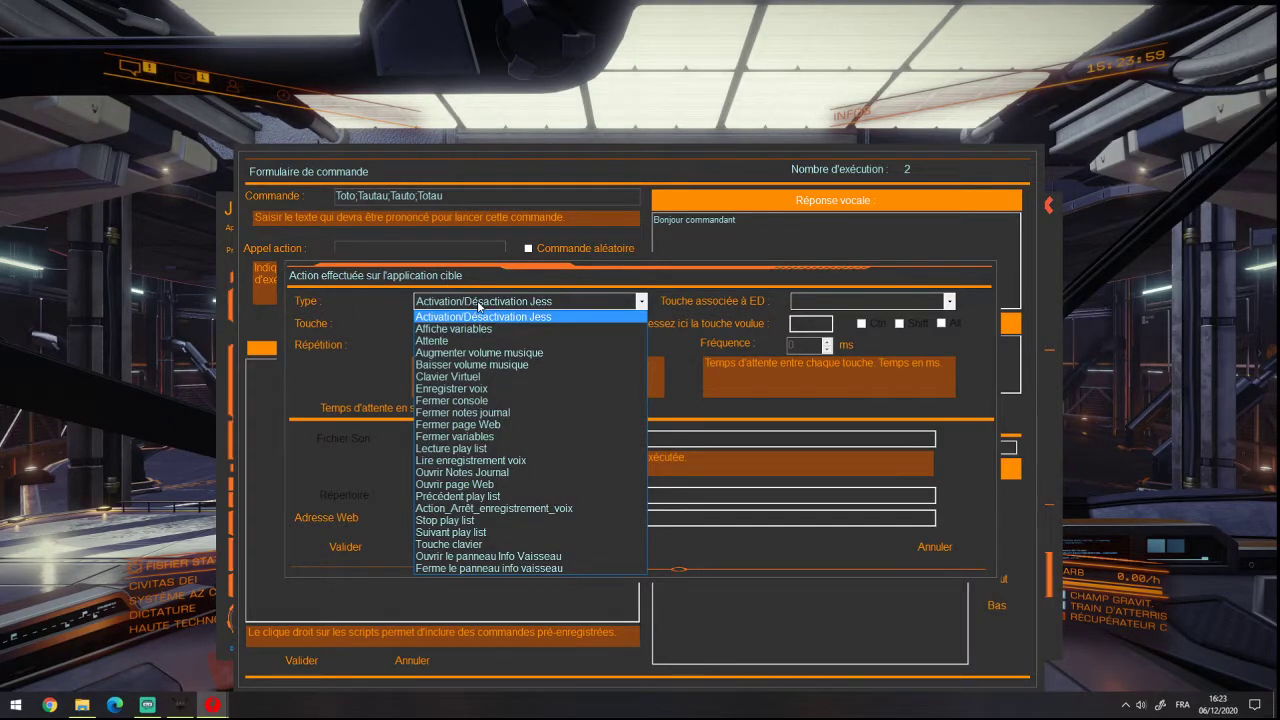
{"action": "left_click", "coordinate": [479, 308]}
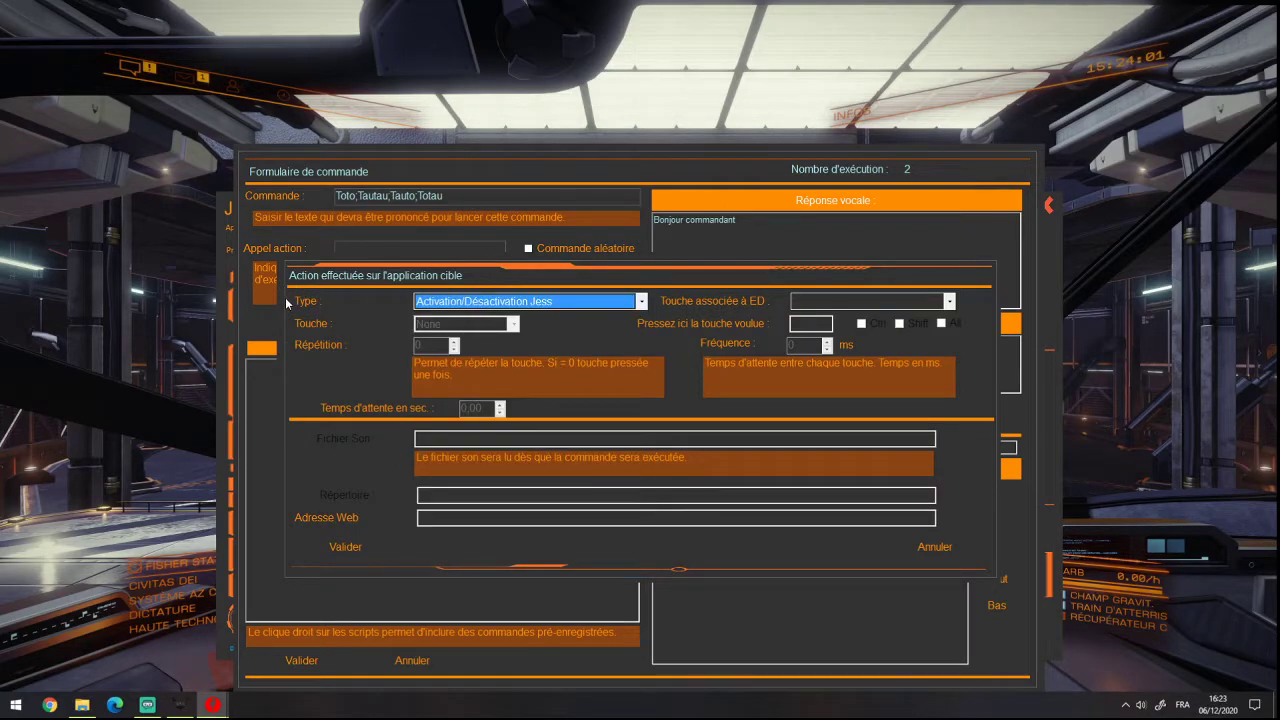
{"action": "left_click", "coordinate": [487, 305]}
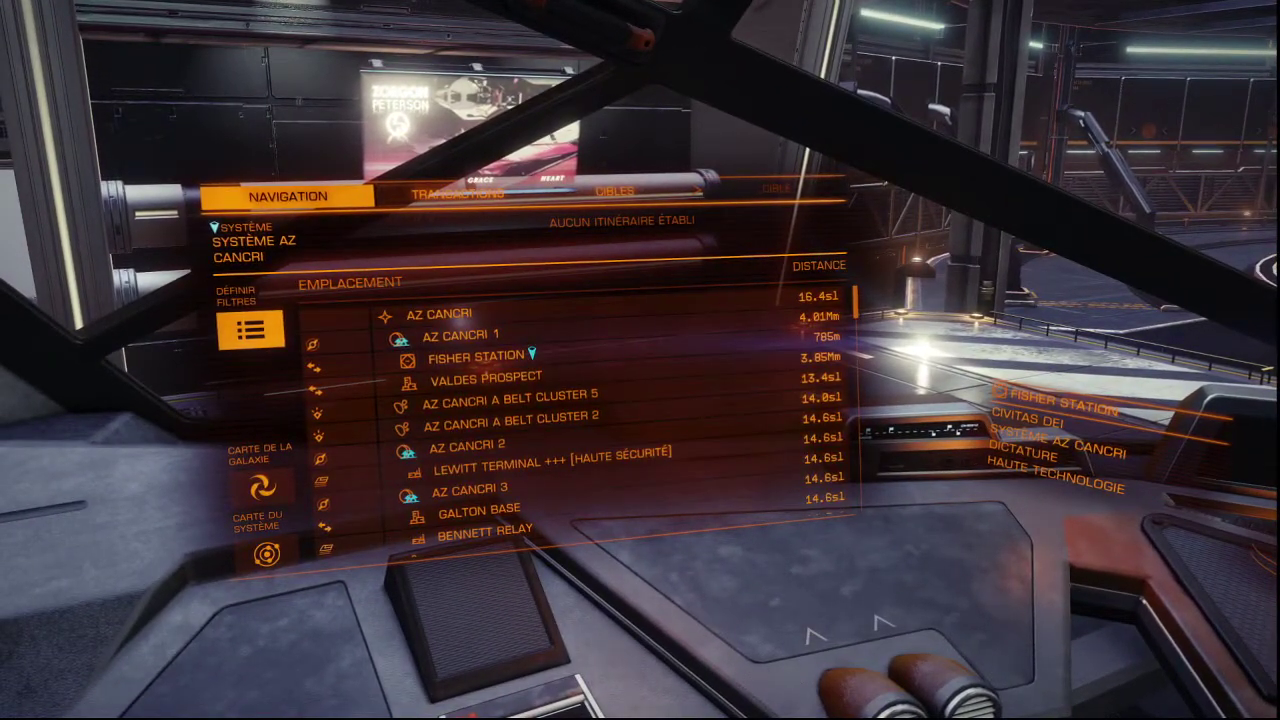
Step: Cycle back and forth through the Navigation, Transactions and Cibles pages in Elite Dangerous, and return to the action form in Jess
{"action": "key", "text": "e"}
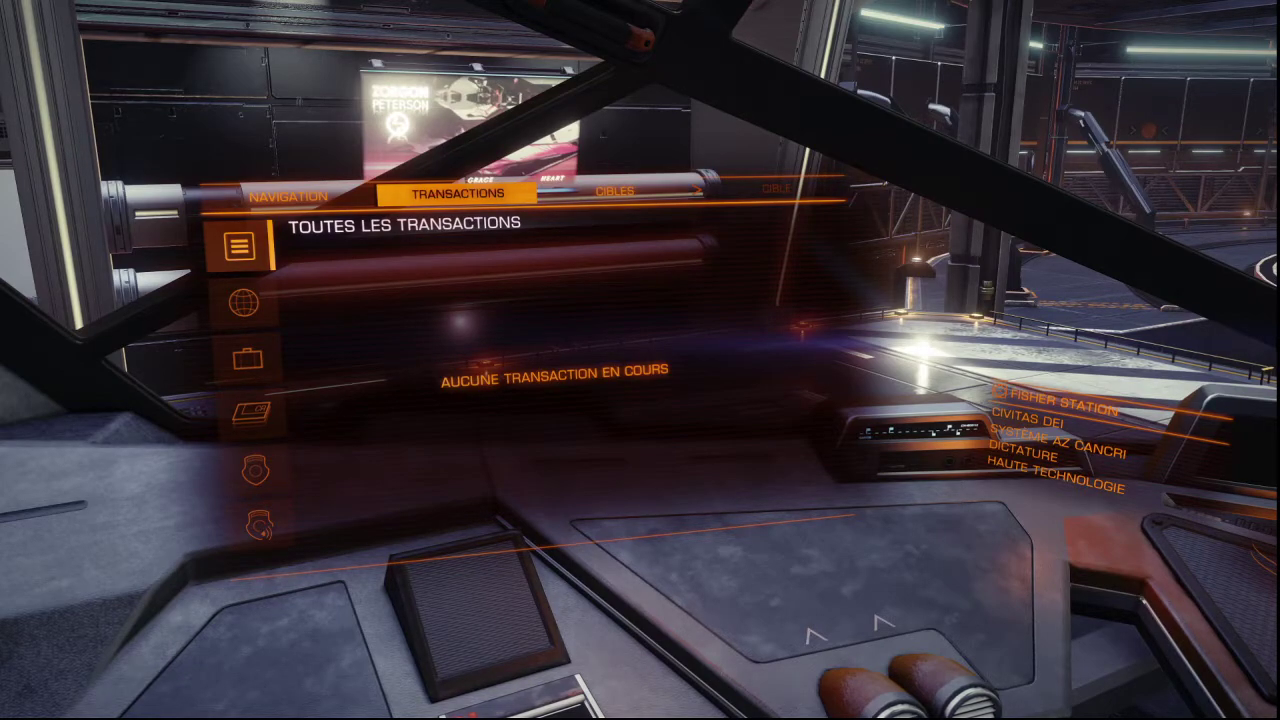
{"action": "key", "text": "e"}
{"action": "key", "text": "q"}
{"action": "key", "text": "q"}
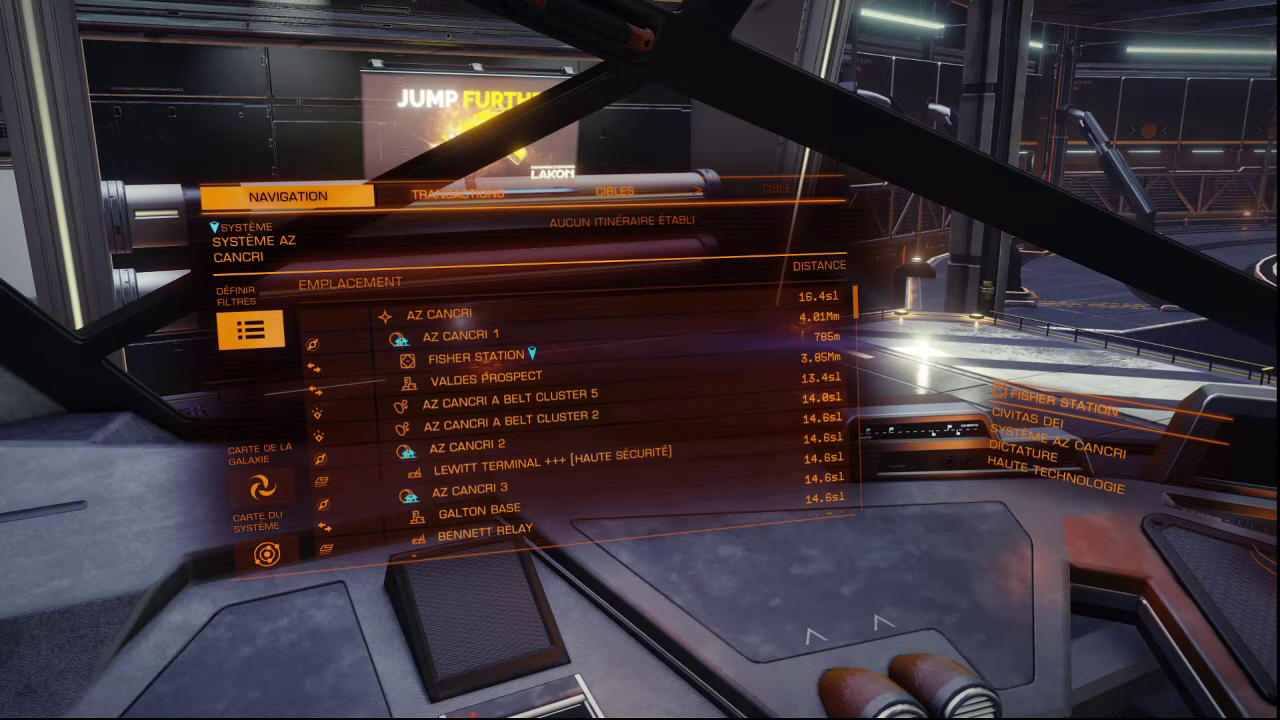
{"action": "key", "text": "e"}
{"action": "key", "text": "e"}
{"action": "key", "text": "q"}
{"action": "key", "text": "q"}
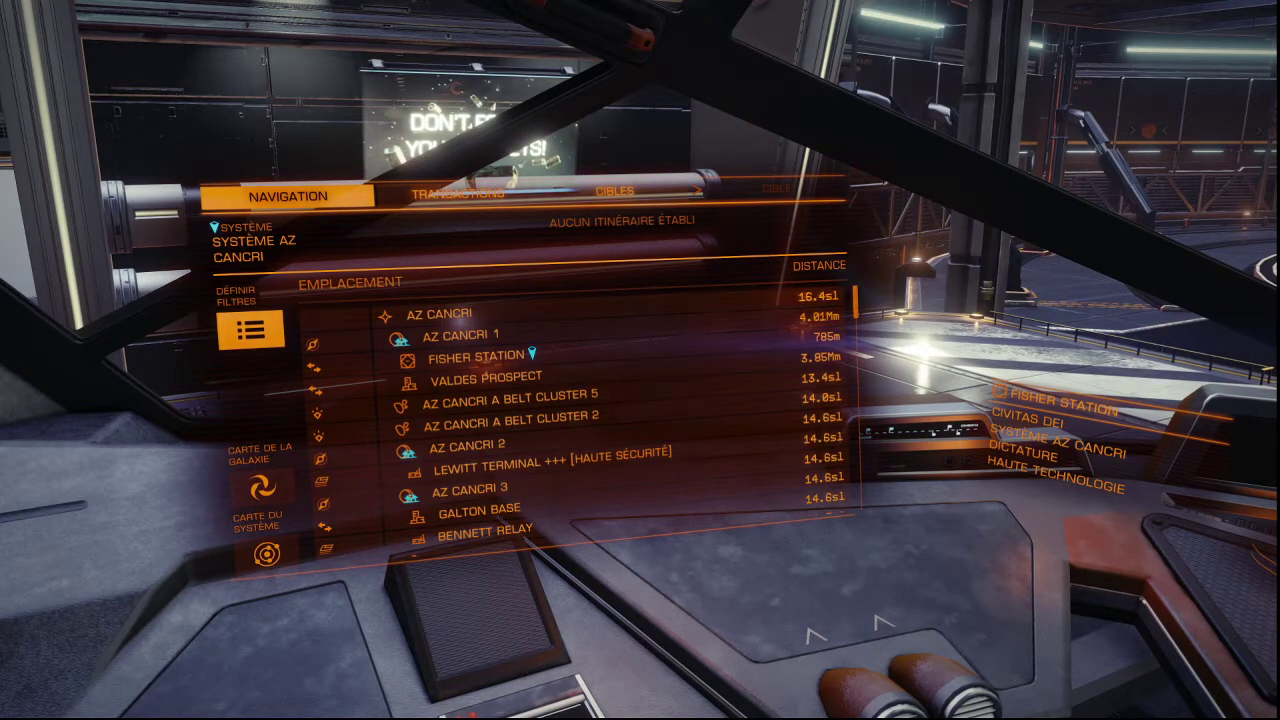
{"action": "key", "text": "e"}
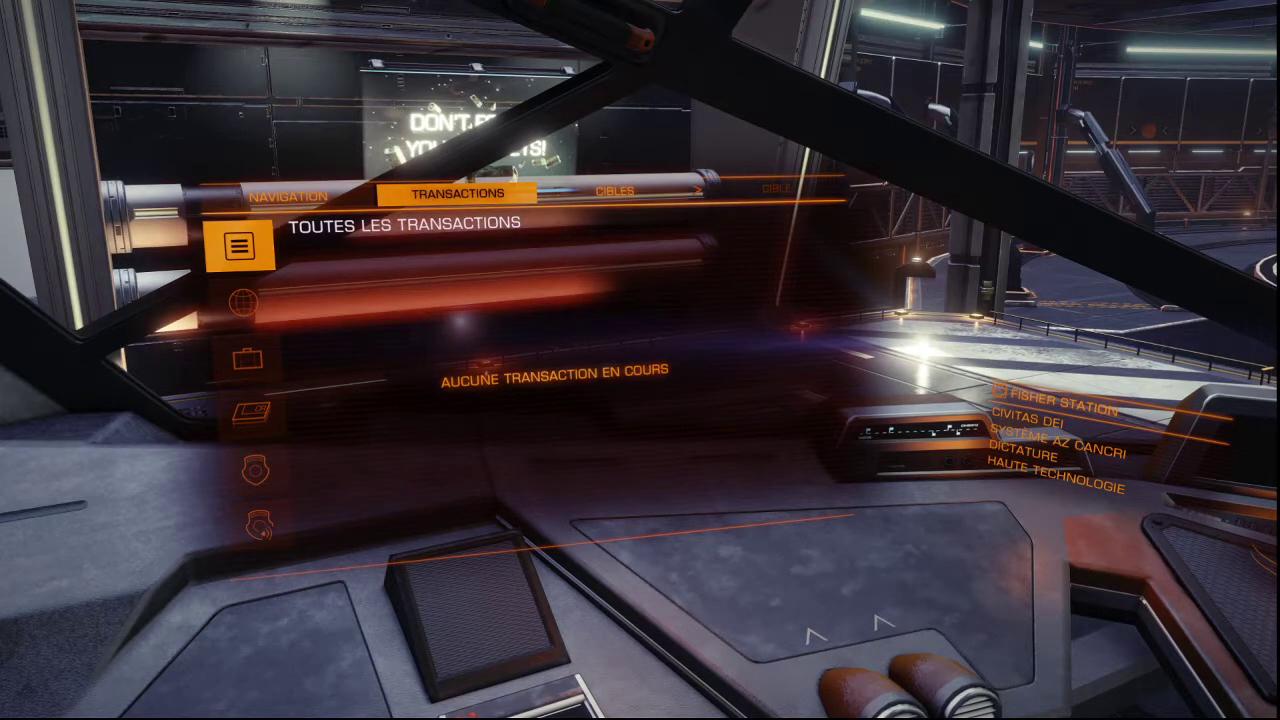
{"action": "key", "text": "e"}
{"action": "key", "text": "q"}
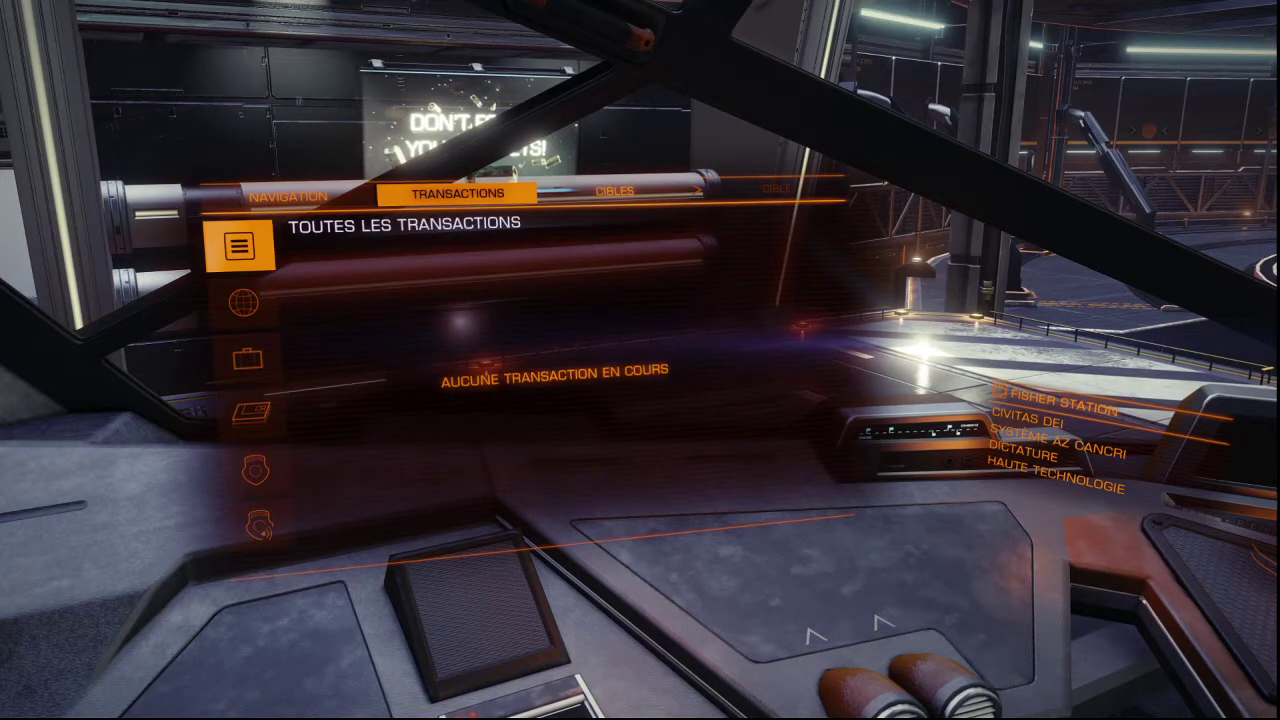
{"action": "key", "text": "q"}
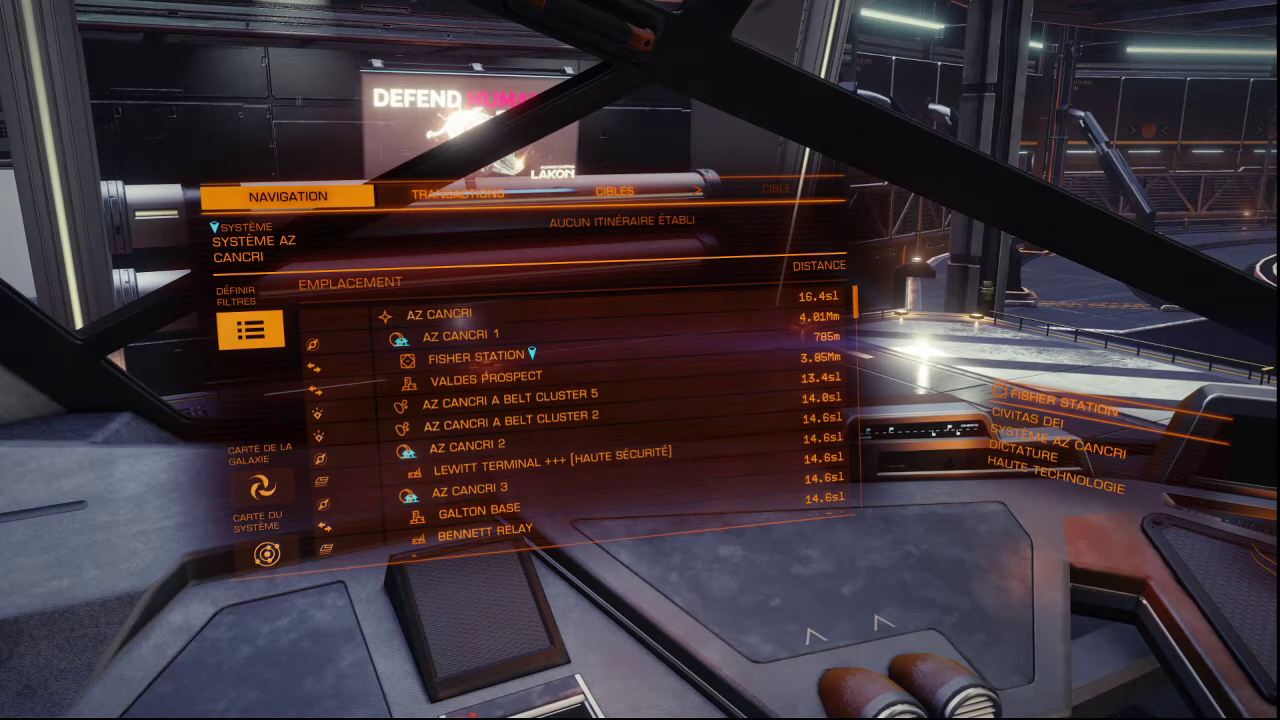
{"action": "key", "text": "alt+Tab"}
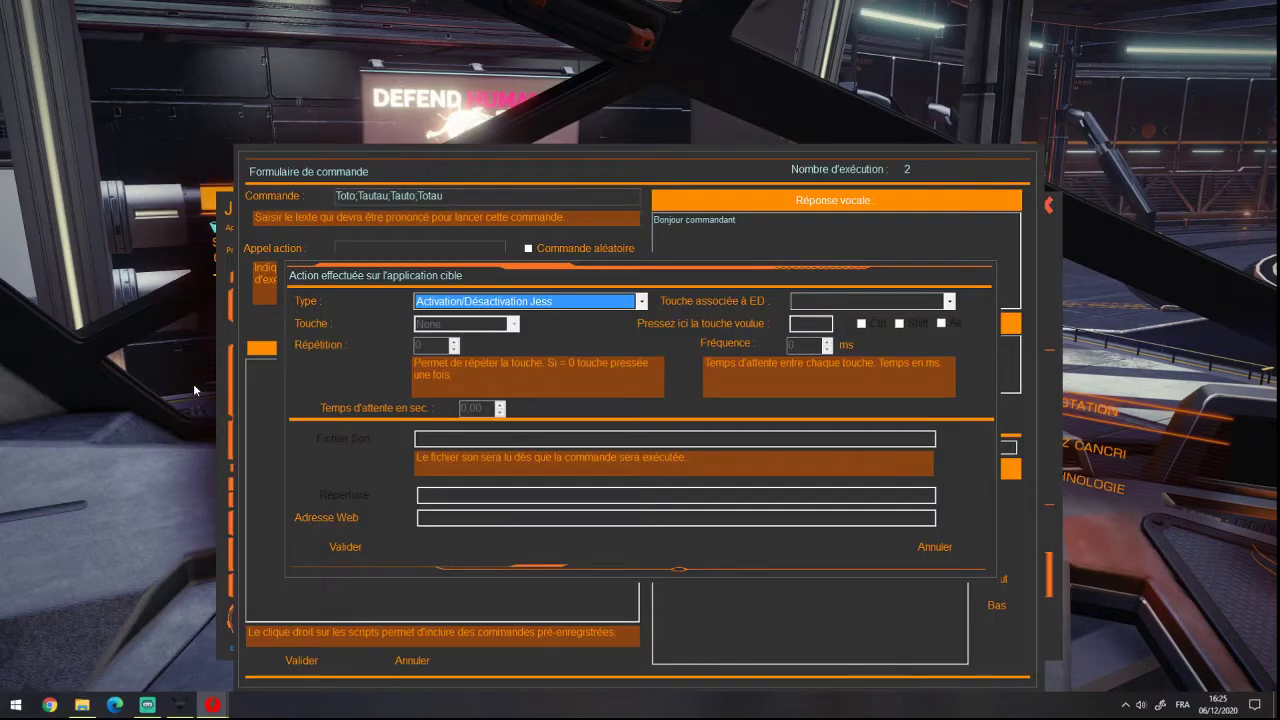
Step: Set the action type to Touche clavier and look through the keys associated with Elite Dangerous without choosing one
{"action": "left_click", "coordinate": [445, 301]}
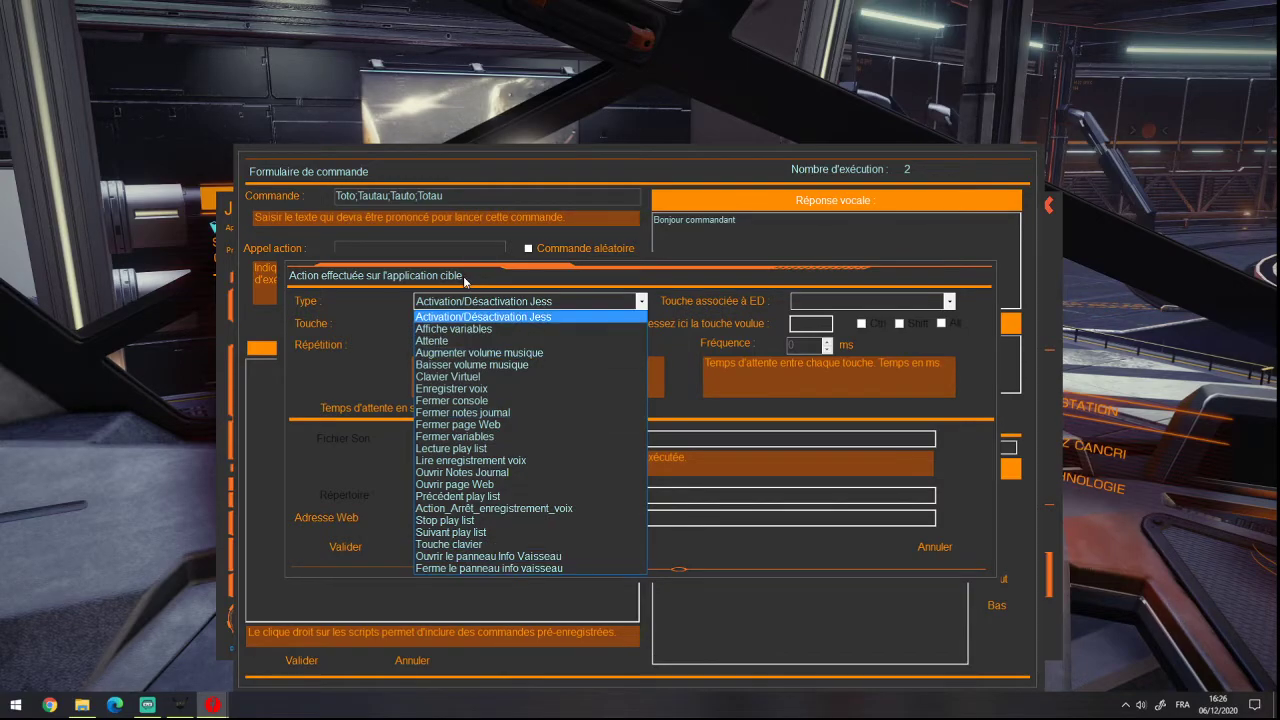
{"action": "left_click", "coordinate": [438, 544]}
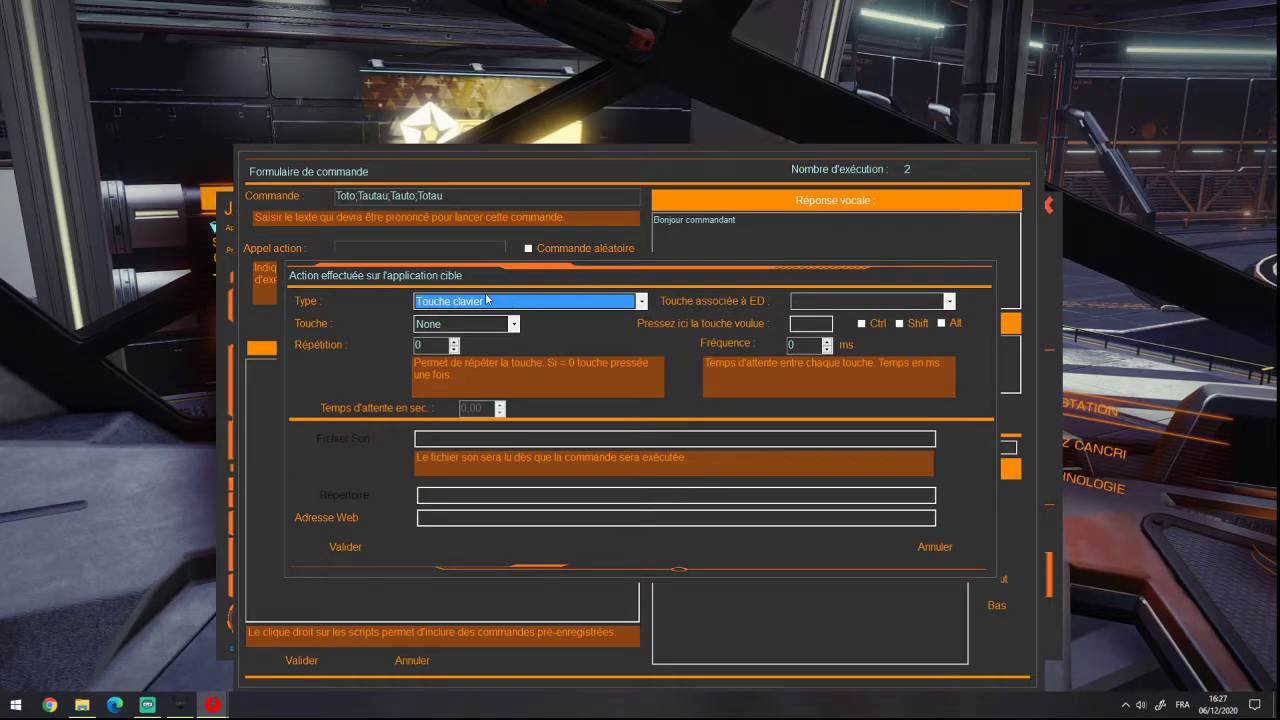
{"action": "left_click", "coordinate": [808, 302]}
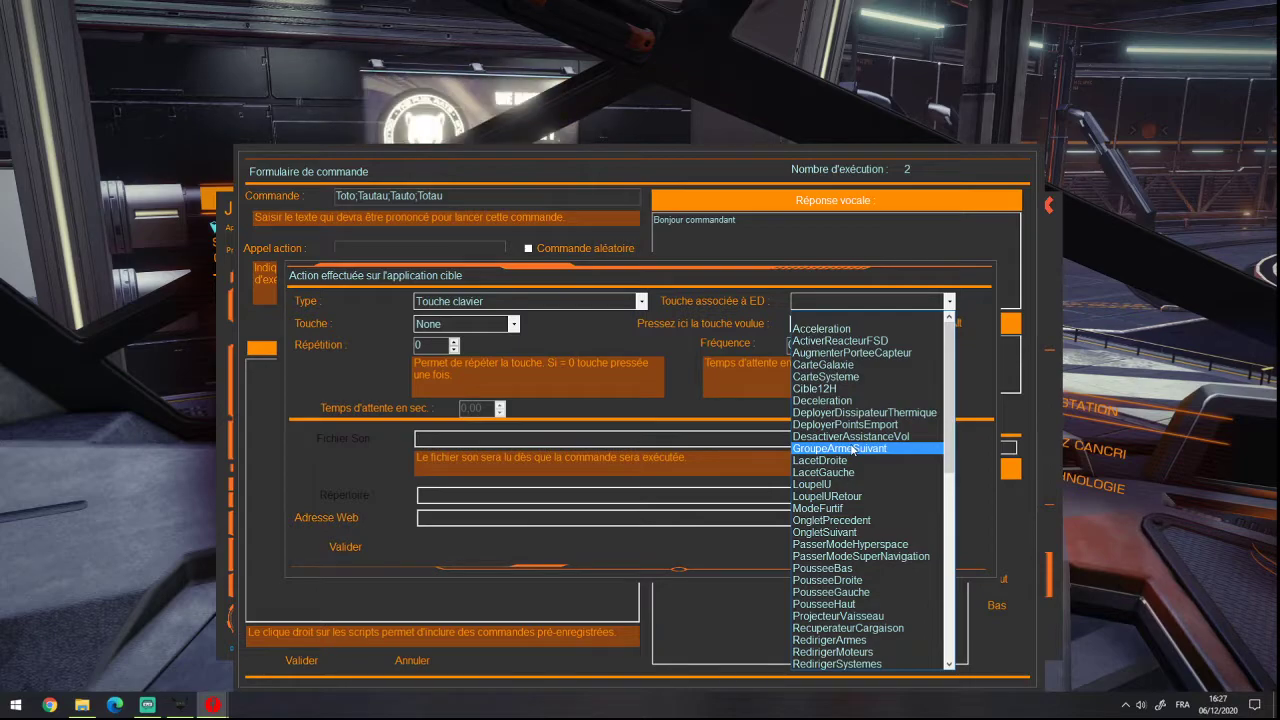
{"action": "left_click", "coordinate": [688, 333]}
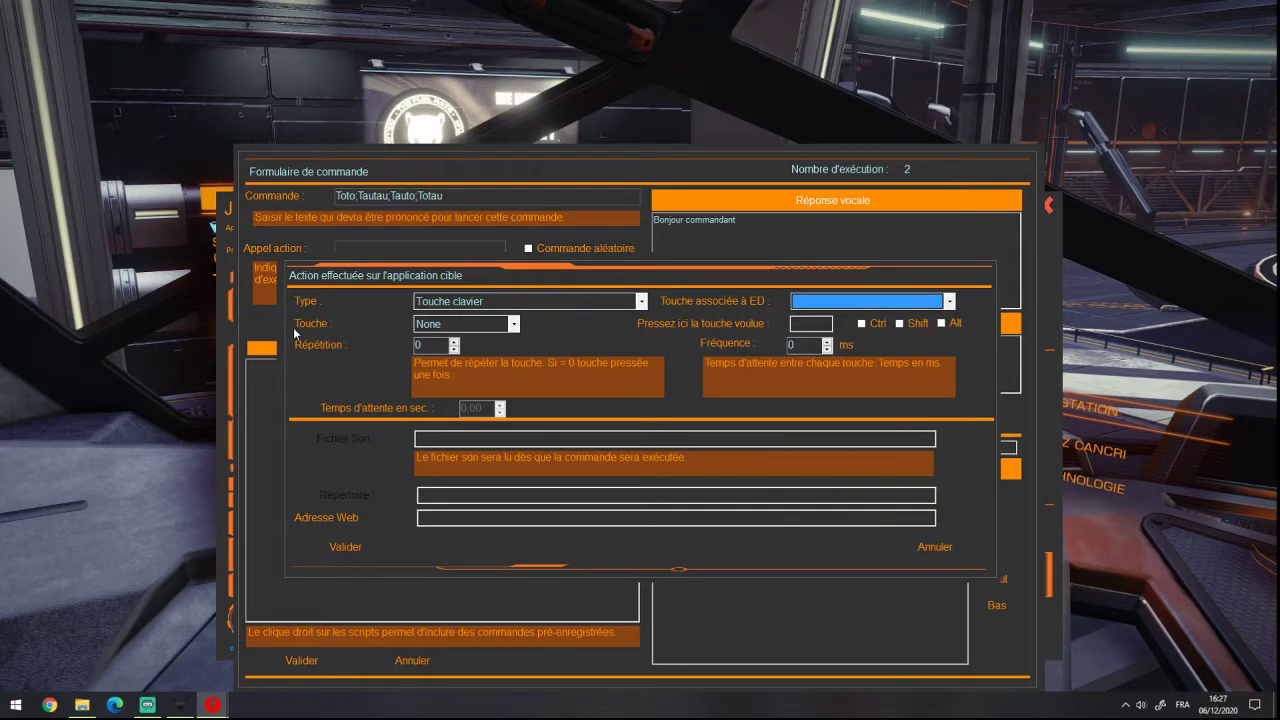
Step: Look through the list of available keyboard keys and assign the 1 key to the action
{"action": "left_click", "coordinate": [430, 325]}
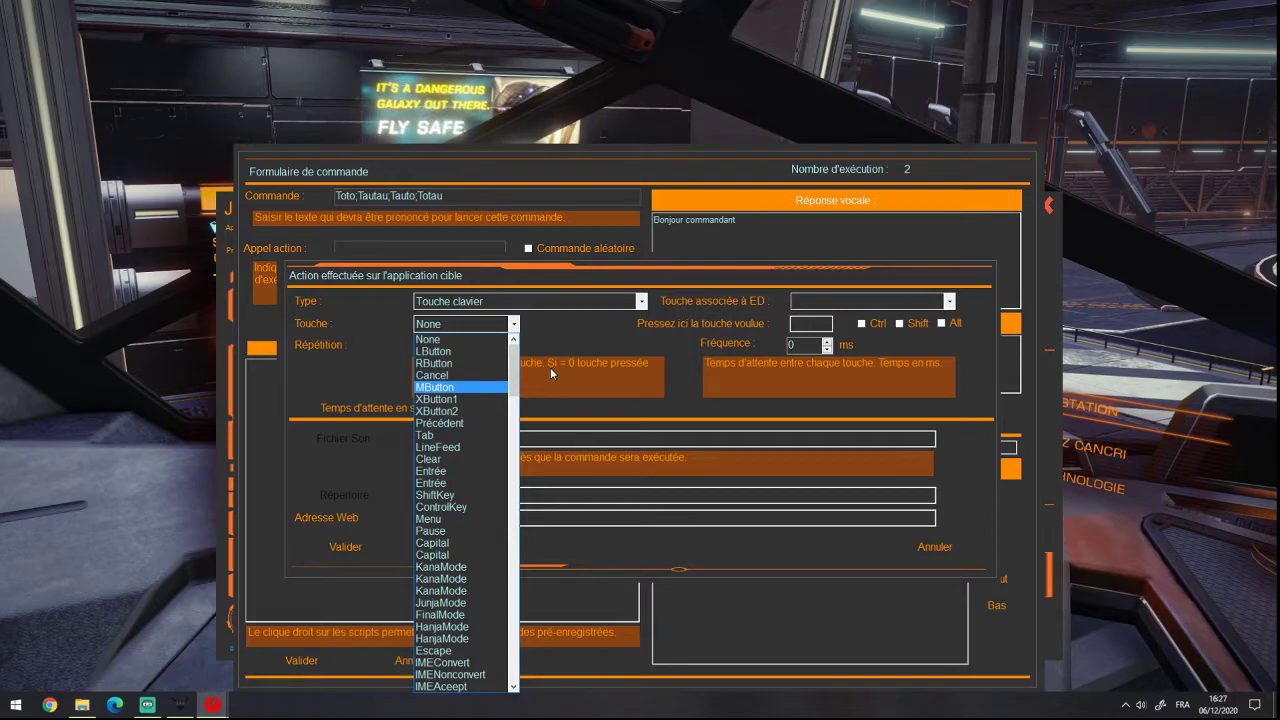
{"action": "left_click", "coordinate": [575, 340]}
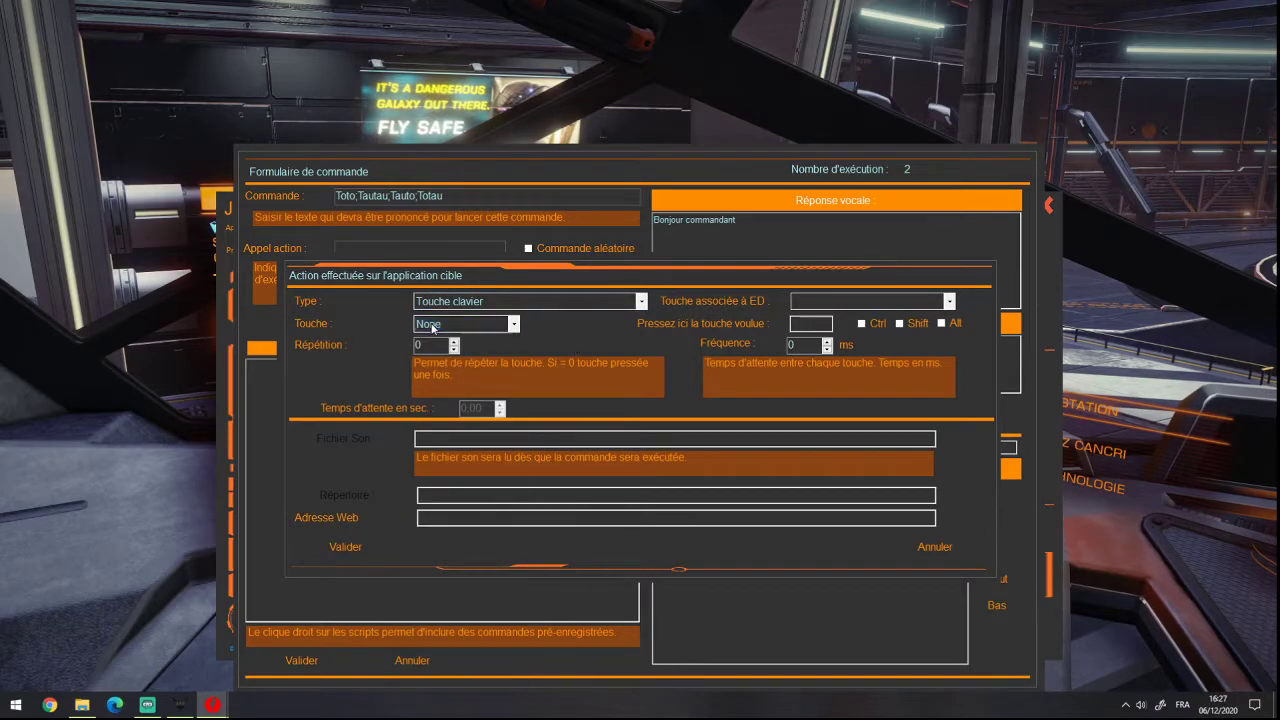
{"action": "left_click", "coordinate": [465, 323]}
{"action": "scroll", "coordinate": [441, 552], "scroll_direction": "down", "scroll_amount": 15}
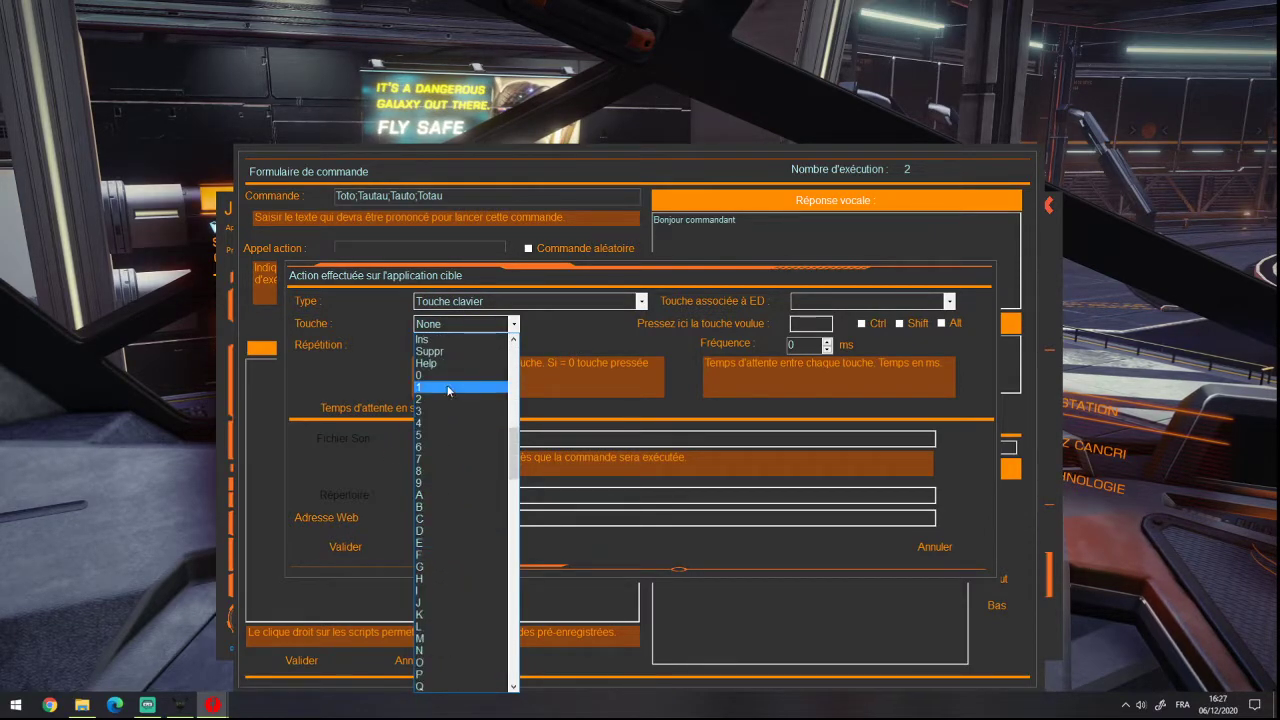
{"action": "scroll", "coordinate": [471, 627], "scroll_direction": "down", "scroll_amount": 14}
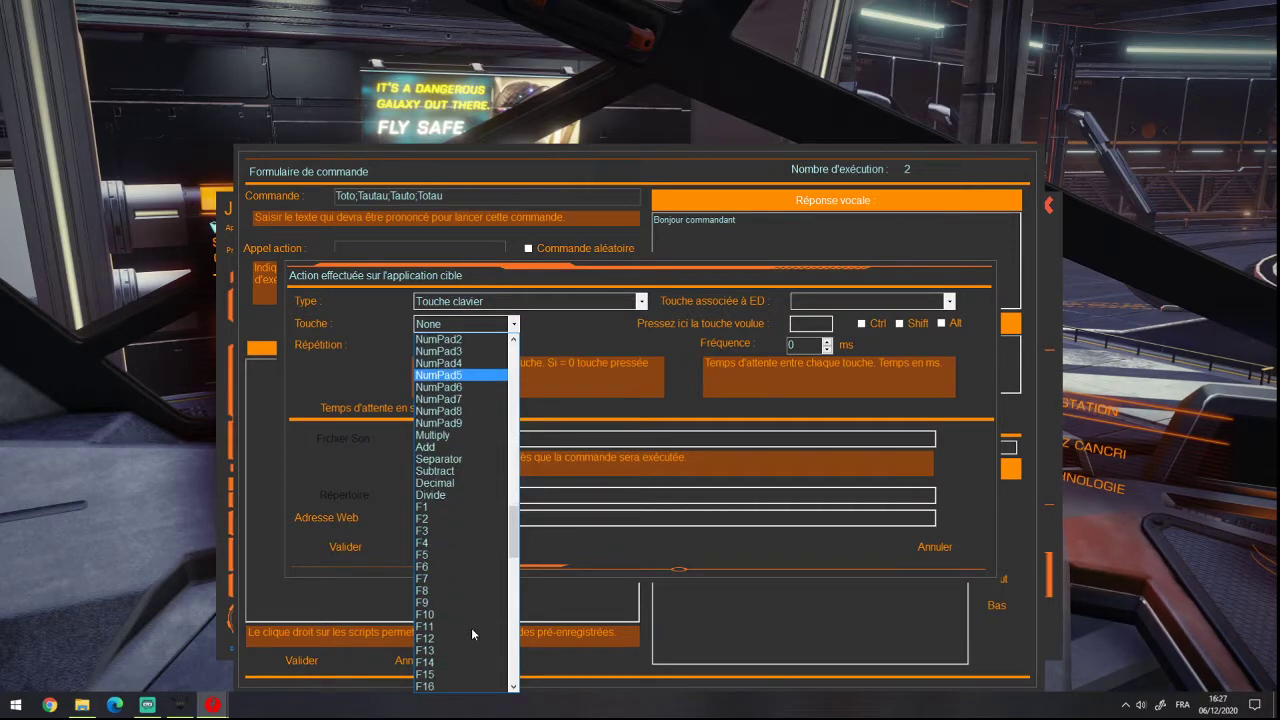
{"action": "scroll", "coordinate": [471, 625], "scroll_direction": "up", "scroll_amount": 15}
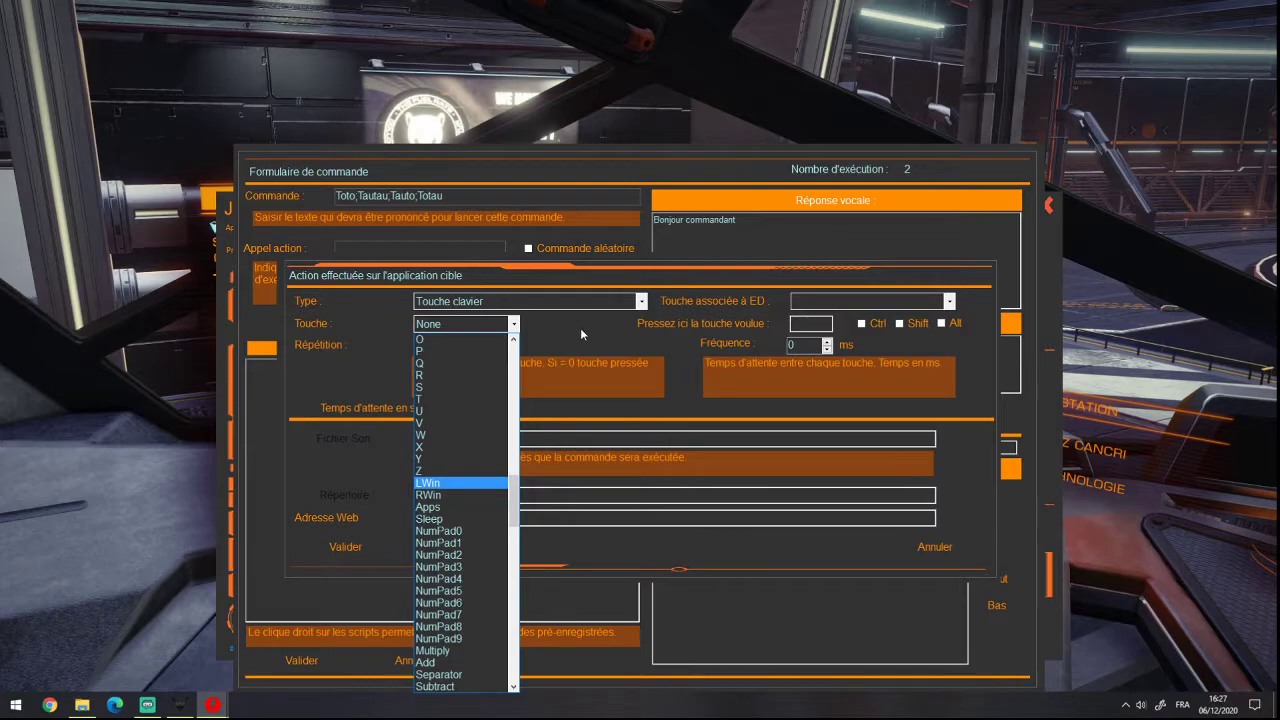
{"action": "left_click", "coordinate": [484, 327]}
{"action": "key", "text": "Tab"}
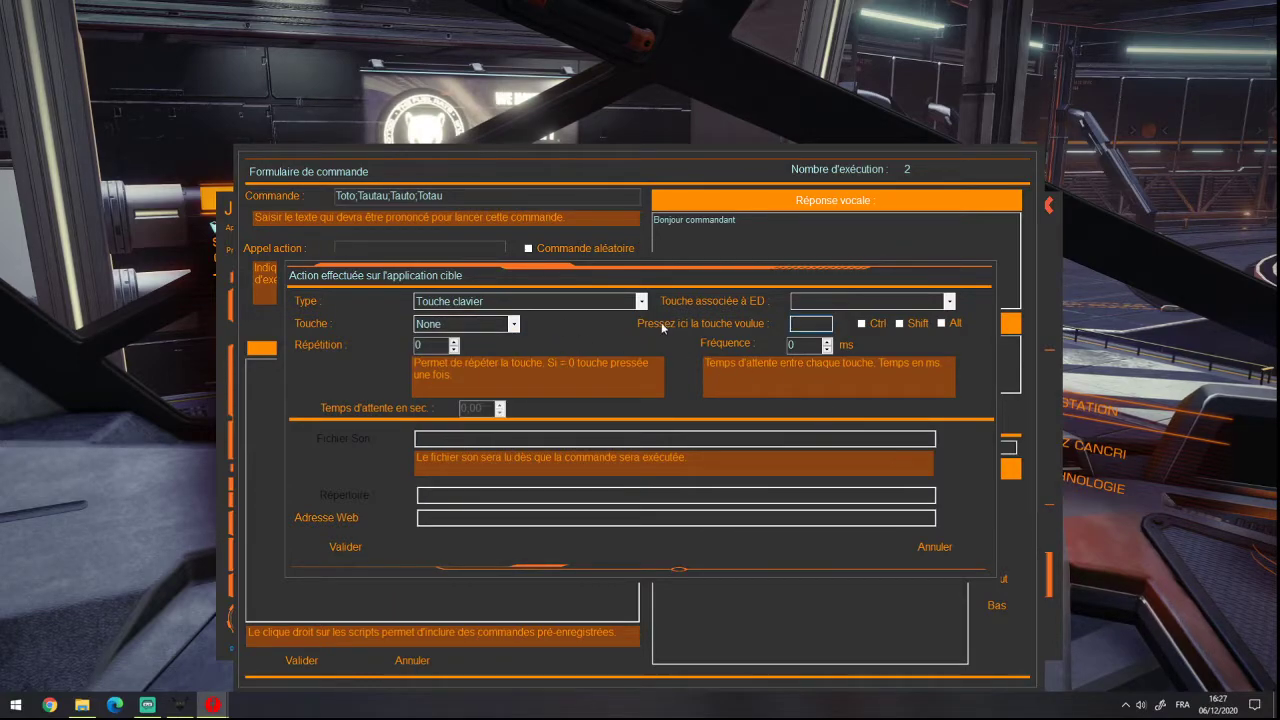
{"action": "key", "text": "1"}
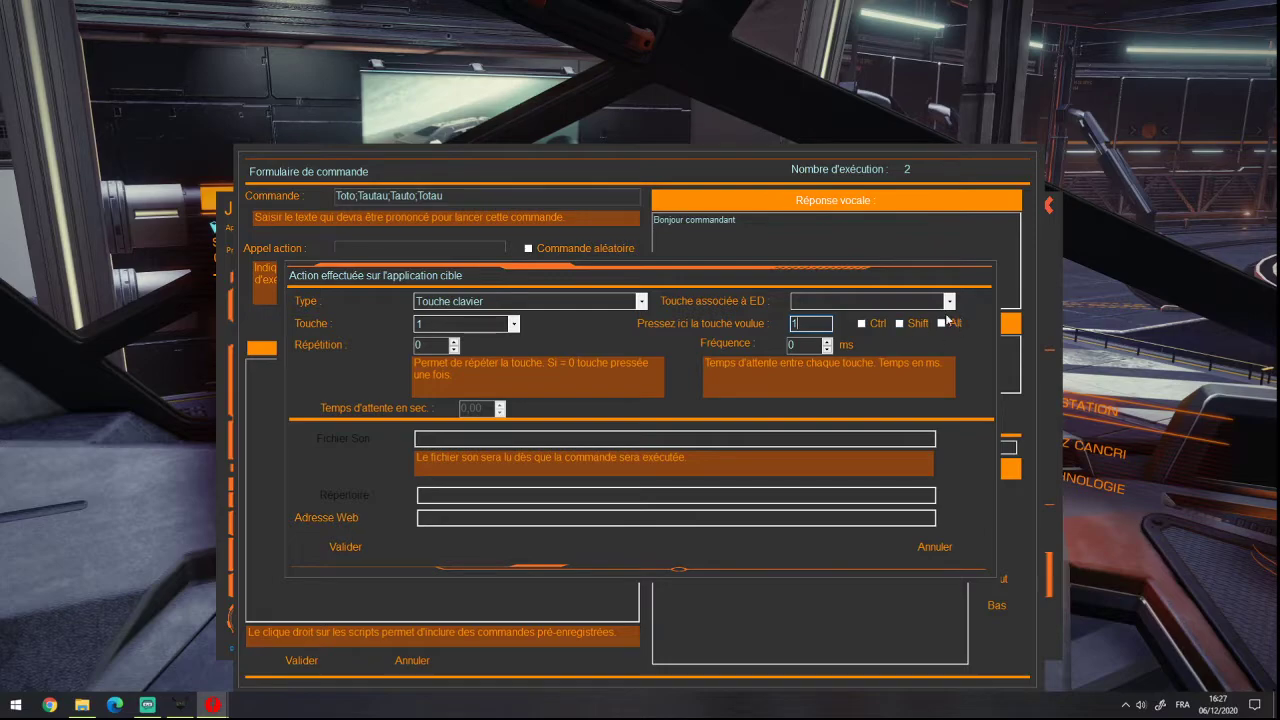
Step: Try a repetition count of 5 for the keyboard action and reset it to 0
{"action": "left_click", "coordinate": [454, 341]}
{"action": "left_click", "coordinate": [454, 341]}
{"action": "left_click", "coordinate": [454, 341]}
{"action": "left_click", "coordinate": [454, 341]}
{"action": "left_click", "coordinate": [454, 341]}
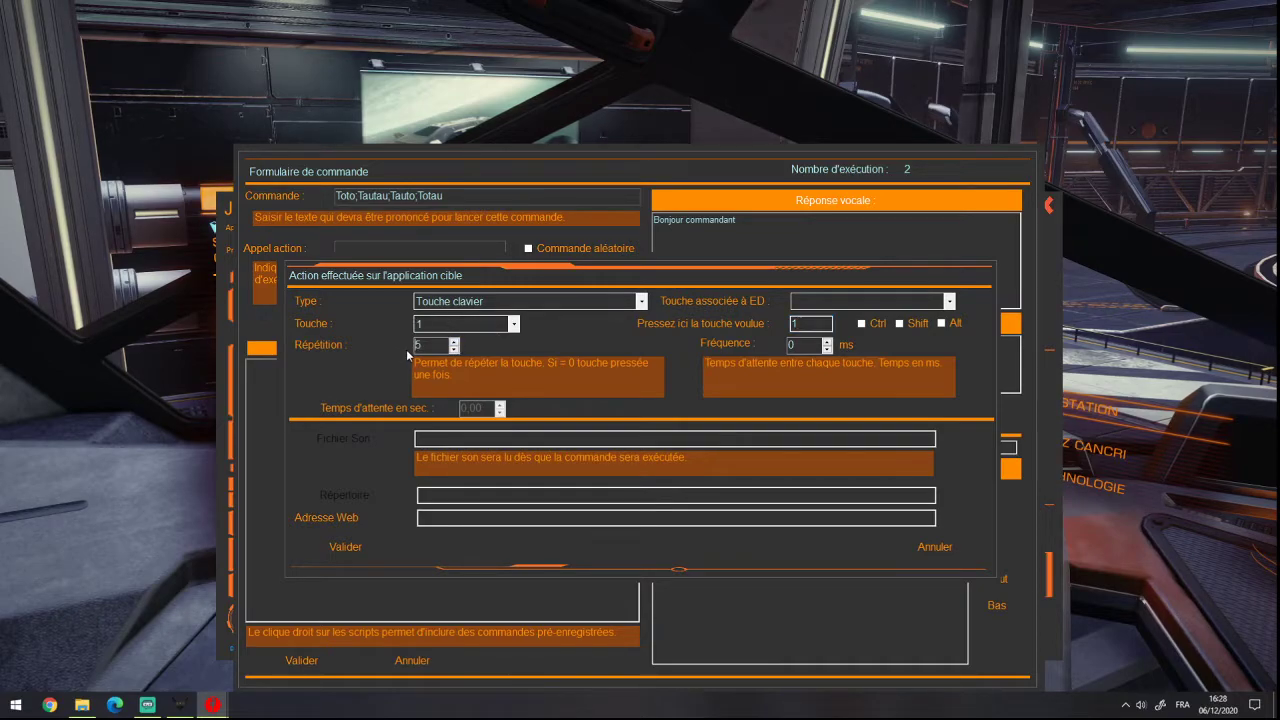
{"action": "key", "text": "Up"}
{"action": "left_click", "coordinate": [454, 349]}
{"action": "left_click", "coordinate": [454, 349]}
{"action": "left_click", "coordinate": [454, 349]}
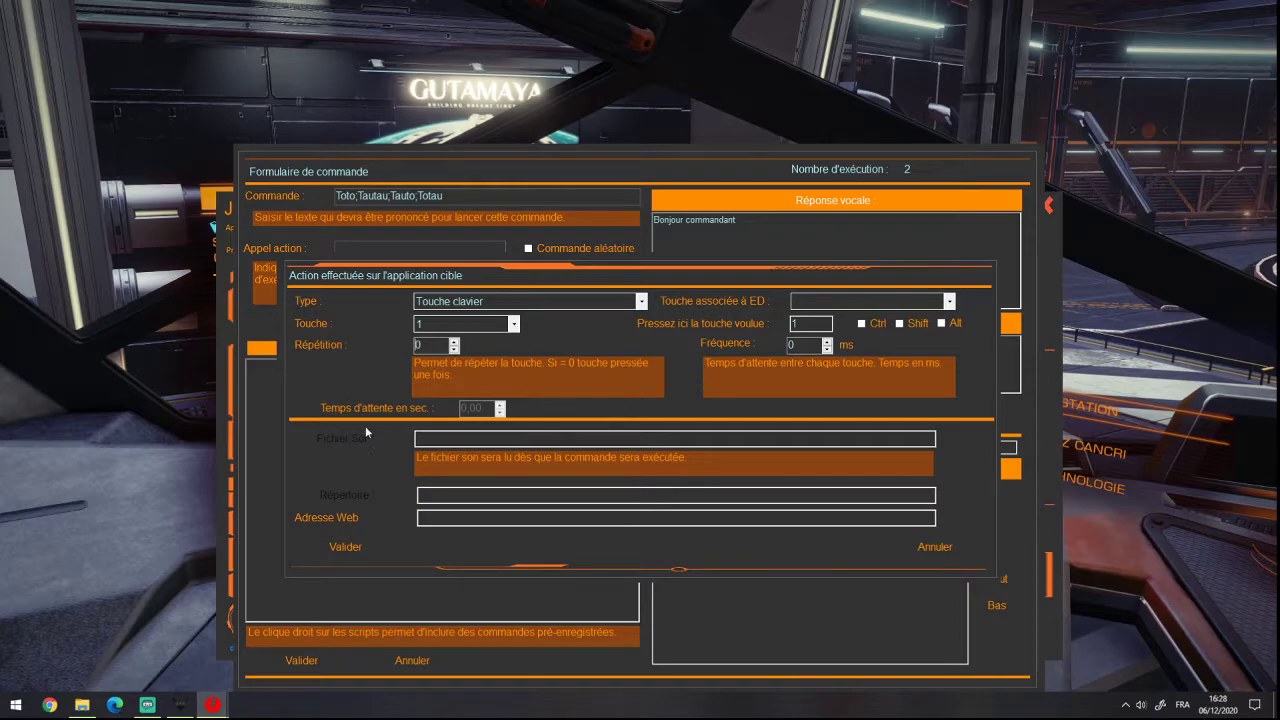
Step: Look through the available action types, including voice recording and web page opening, while keeping Touche clavier
{"action": "left_click", "coordinate": [454, 304]}
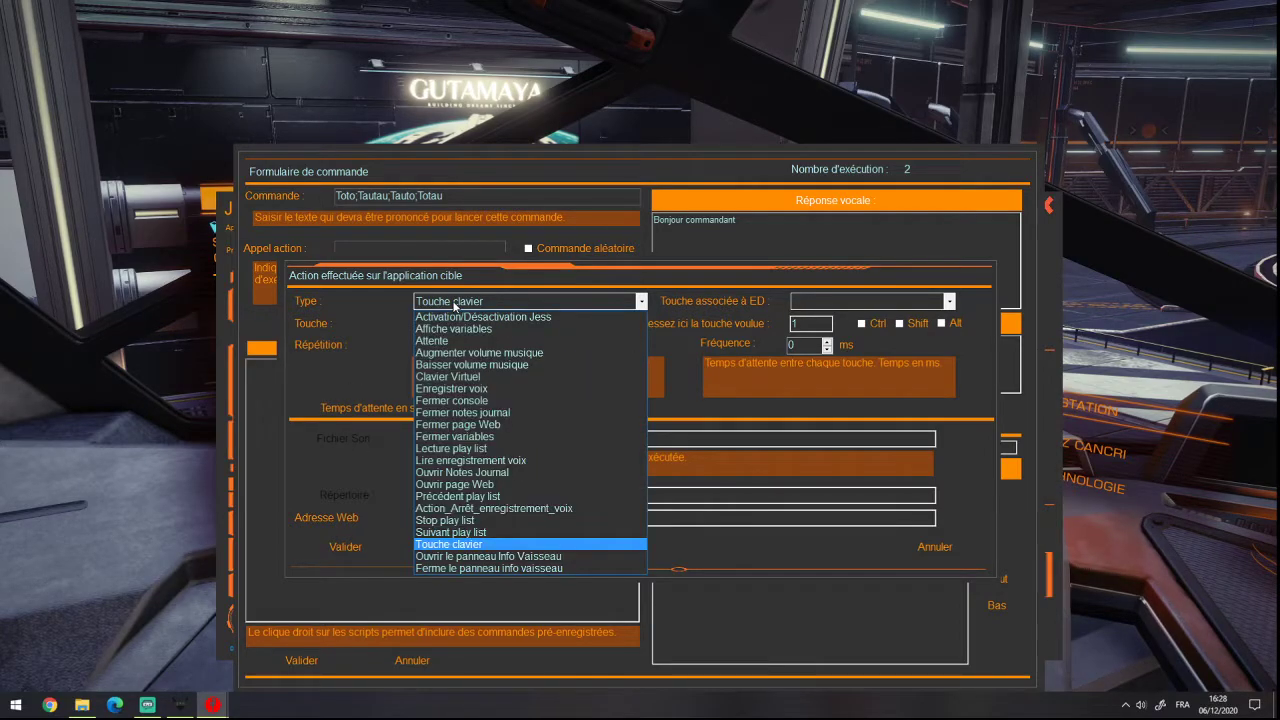
{"action": "left_click", "coordinate": [454, 305]}
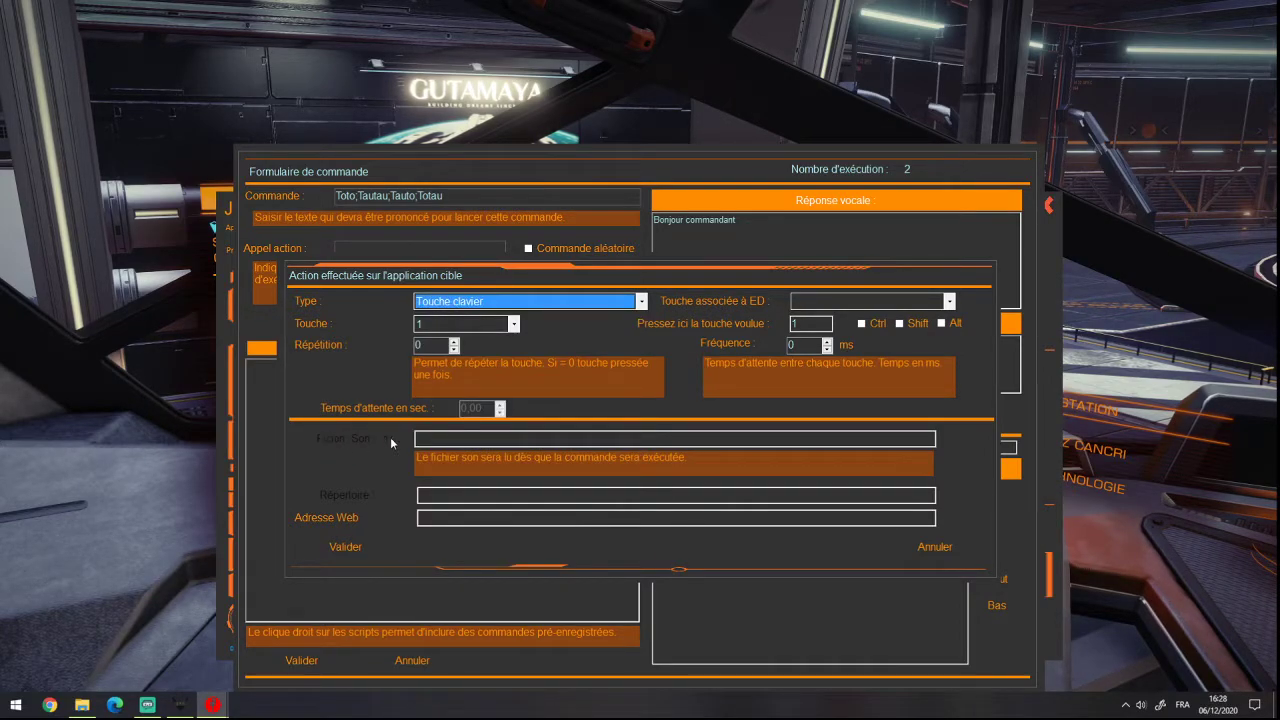
{"action": "left_click", "coordinate": [476, 303]}
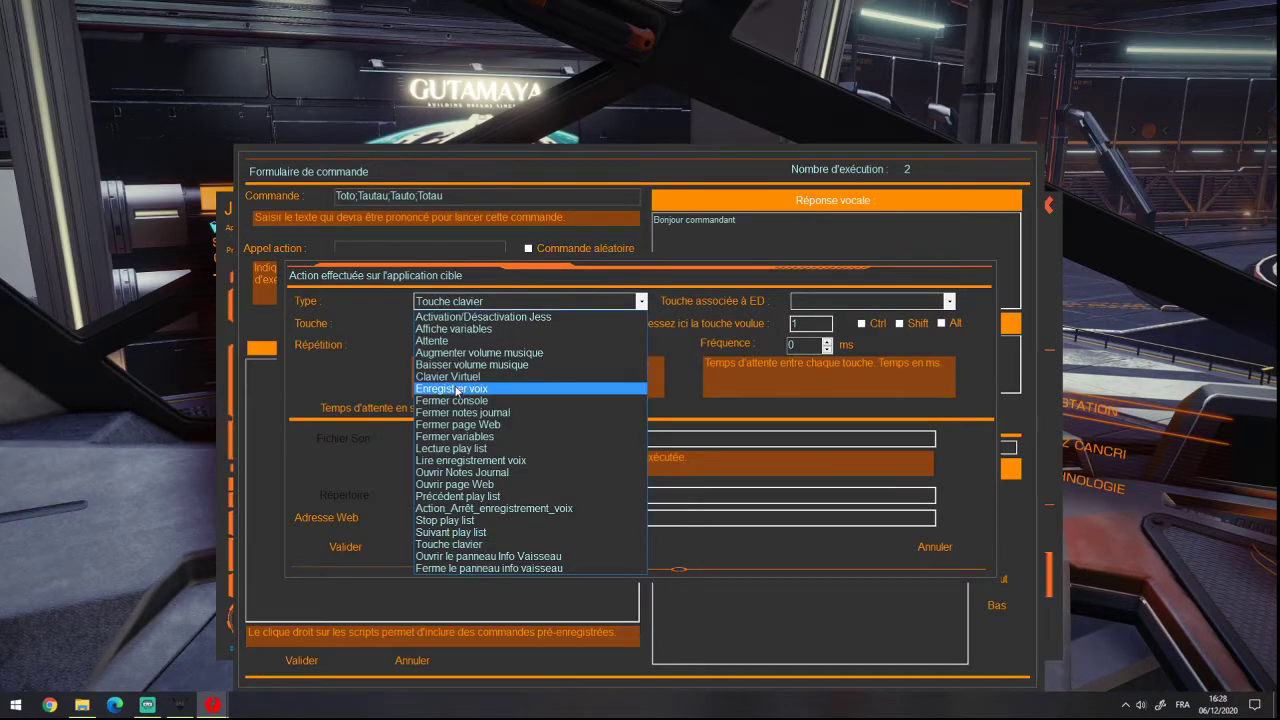
{"action": "left_click", "coordinate": [340, 392]}
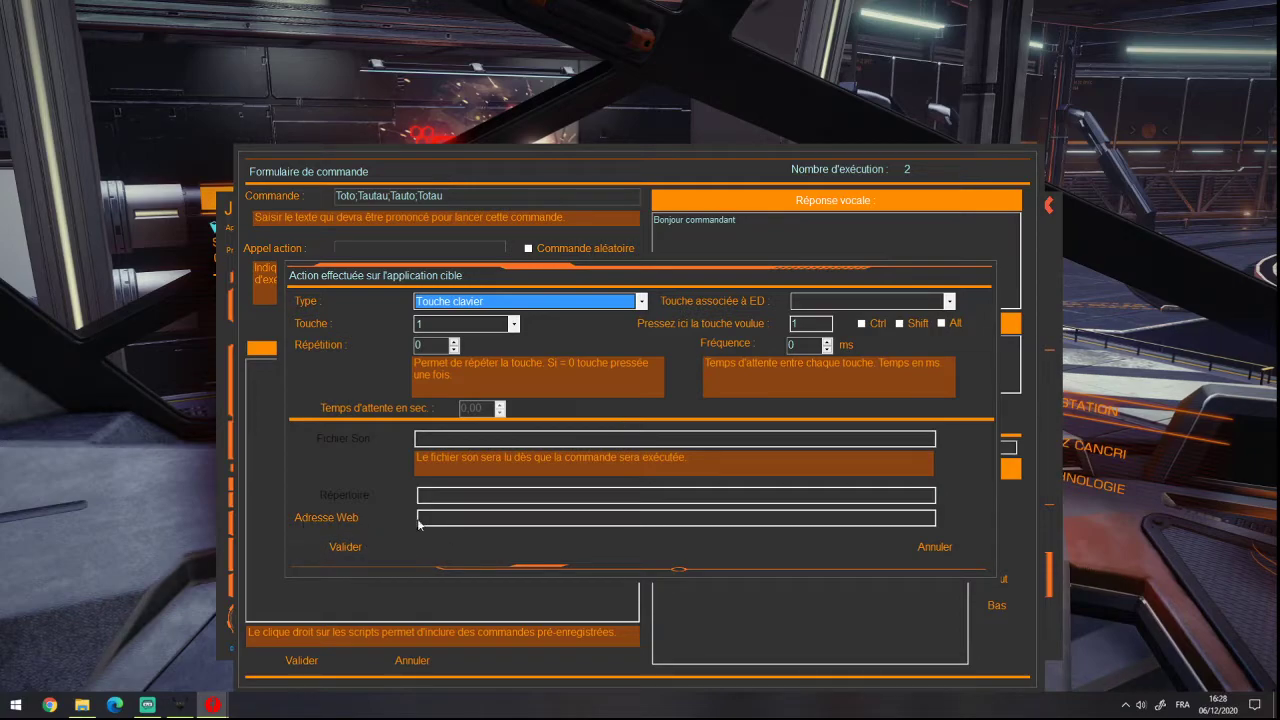
{"action": "left_click", "coordinate": [460, 310]}
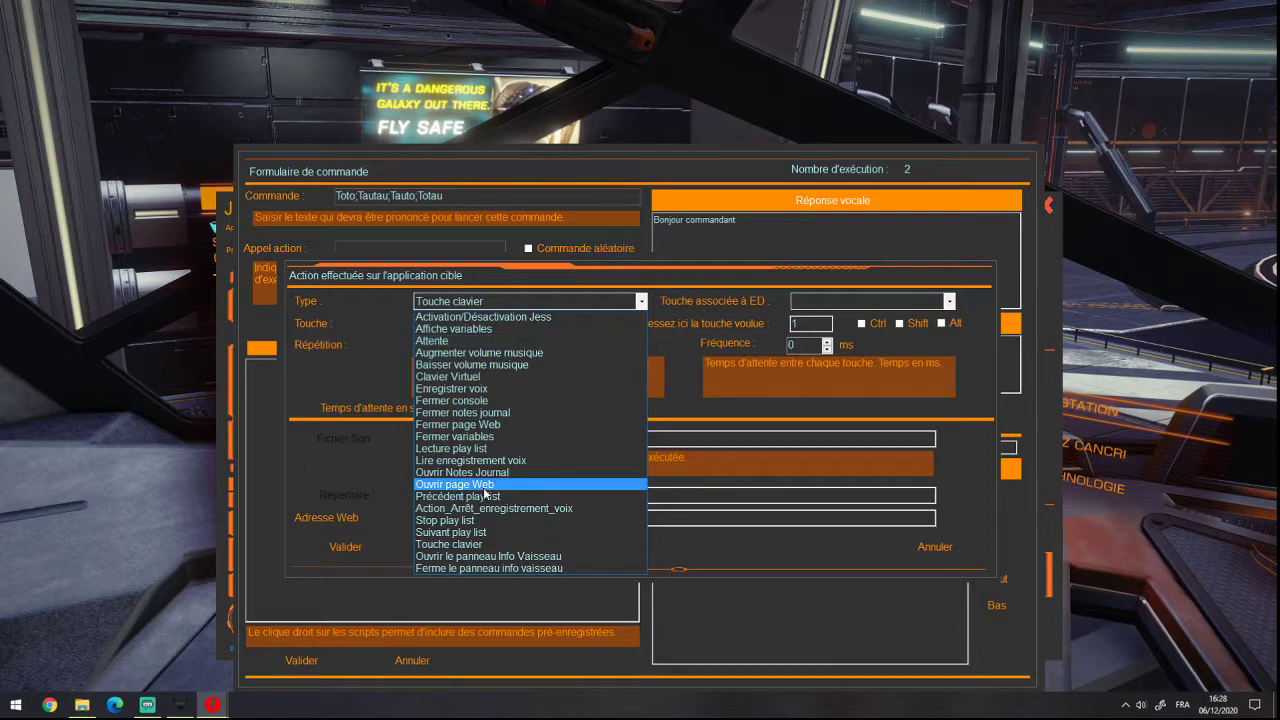
{"action": "left_click", "coordinate": [332, 485]}
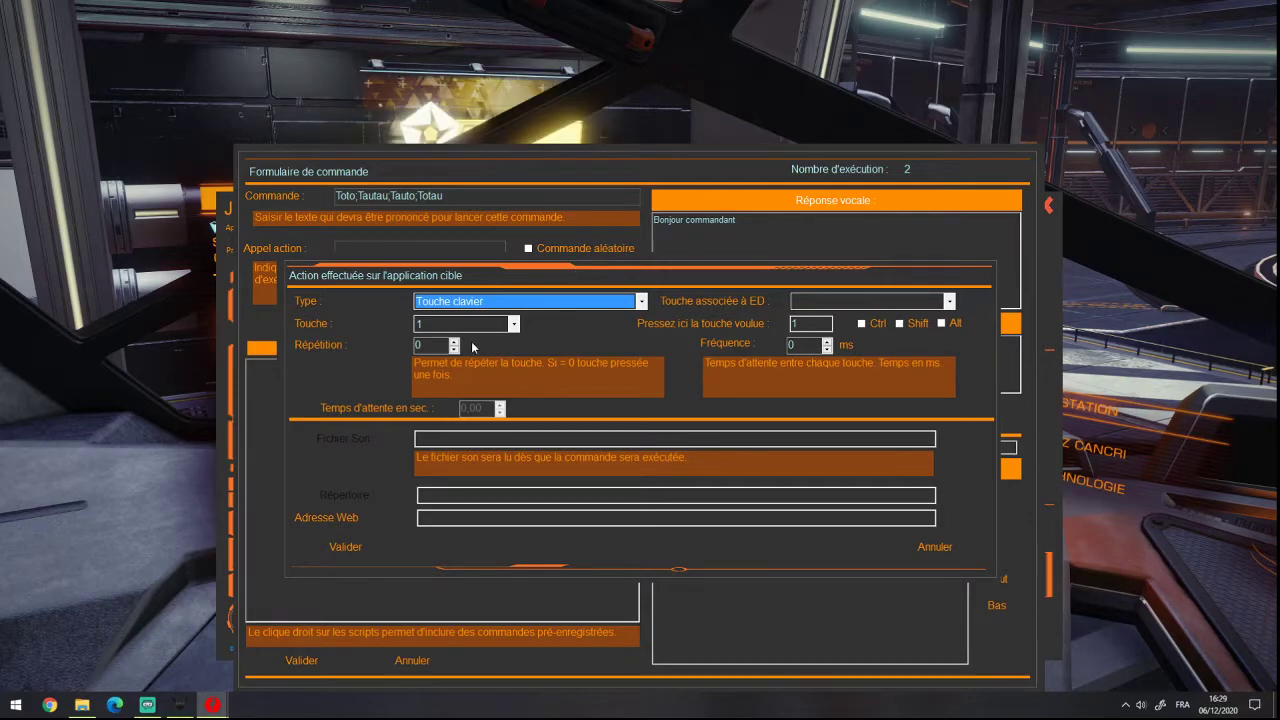
Step: Confirm the keyboard action and save the toto command together with its Bonjour commandant voice response
{"action": "left_click", "coordinate": [335, 547]}
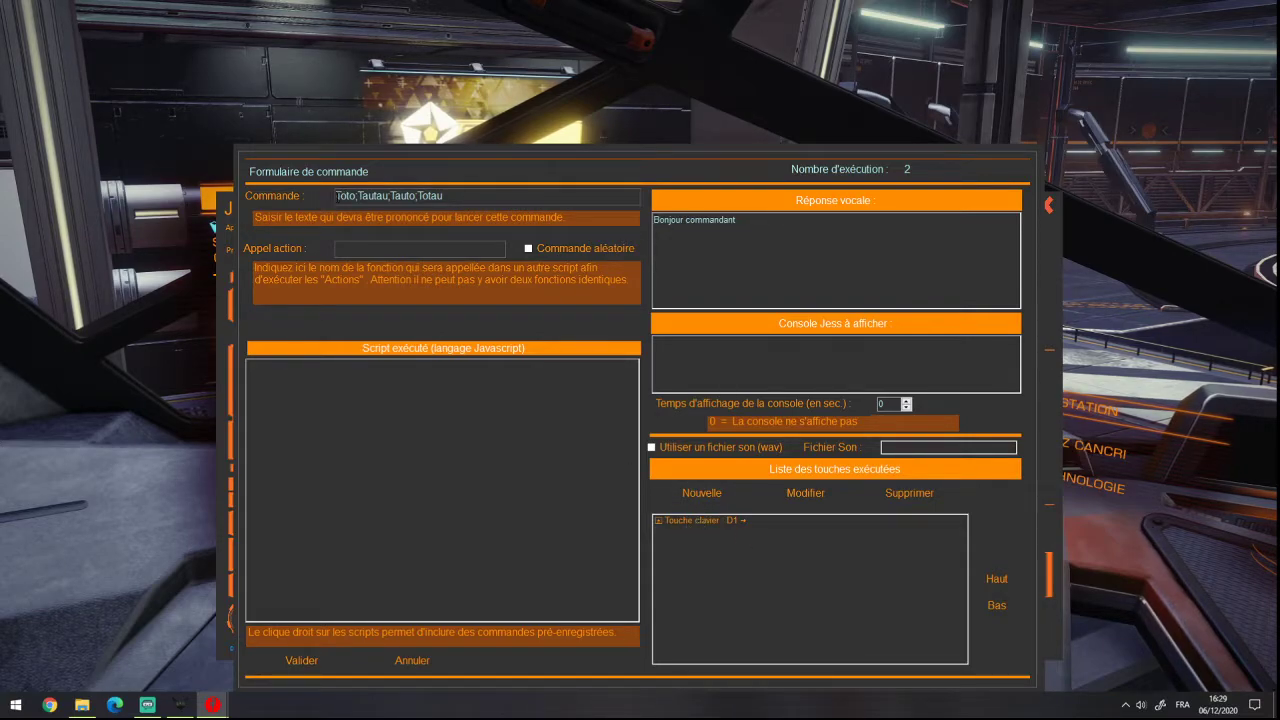
{"action": "triple_click", "coordinate": [738, 230]}
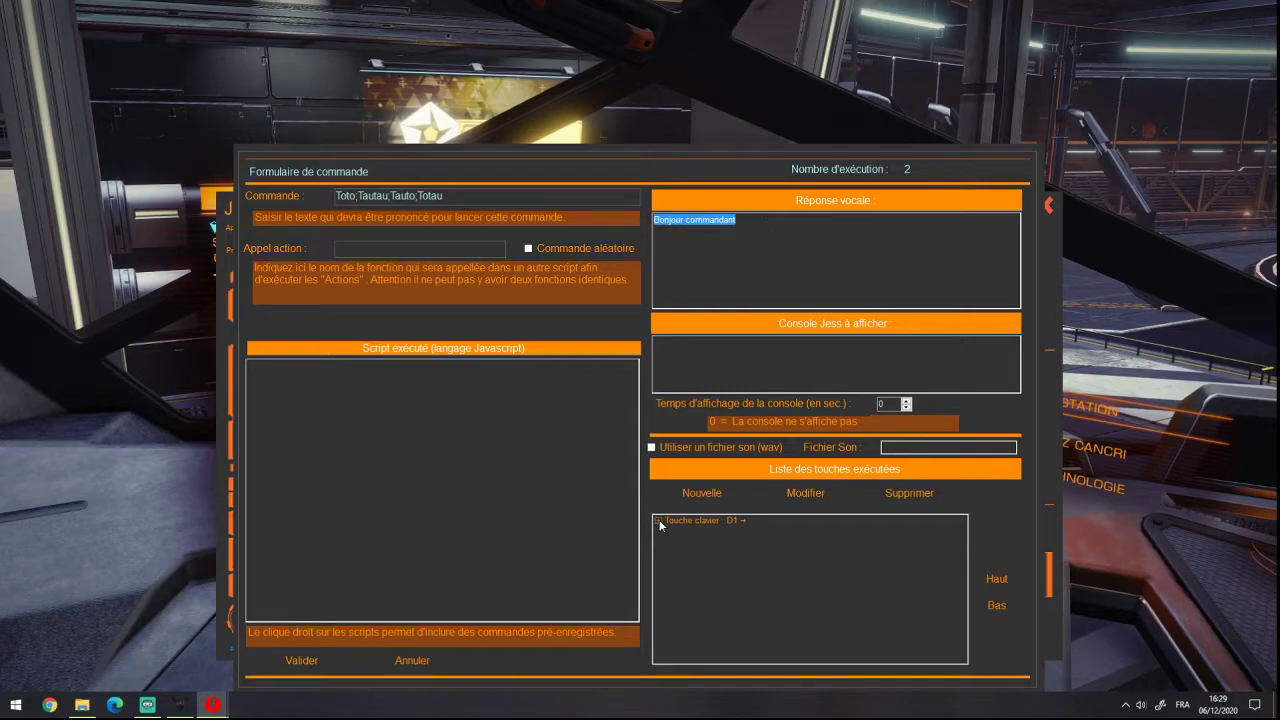
{"action": "left_click", "coordinate": [301, 659]}
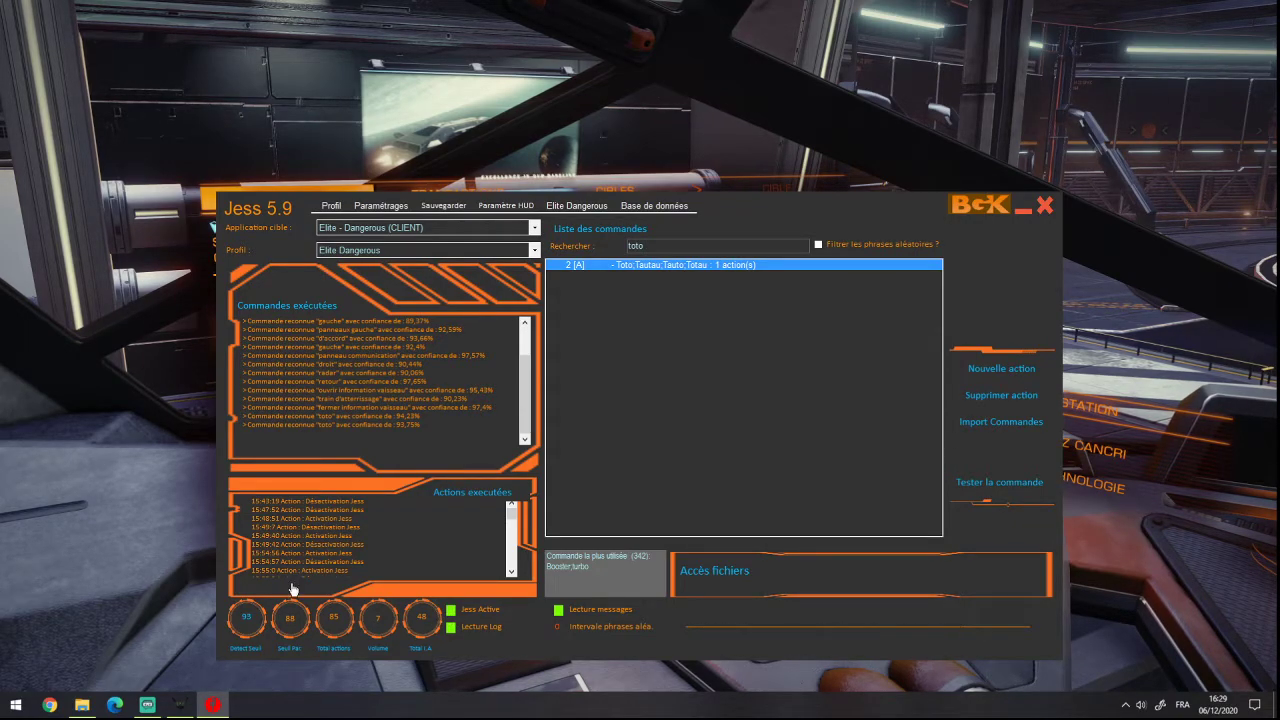
Step: Switch to Elite Dangerous and test closing and reopening the navigation panel
{"action": "left_click", "coordinate": [126, 459]}
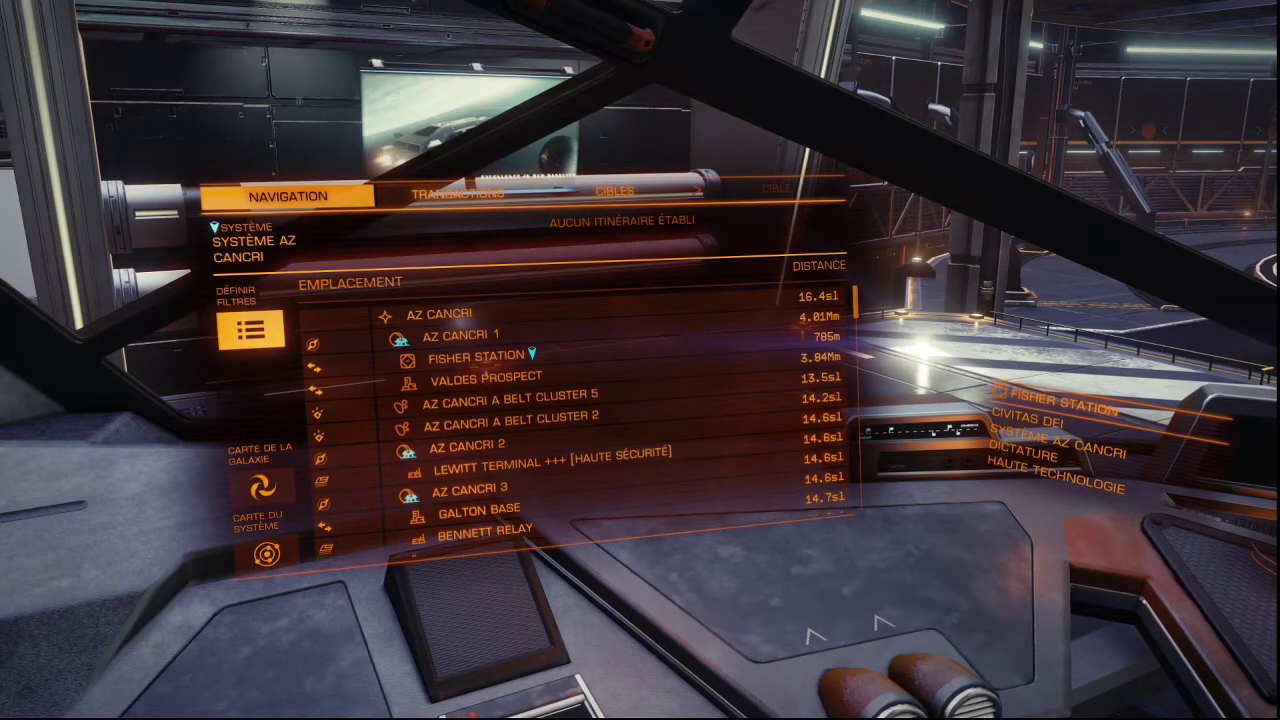
{"action": "key", "text": "1"}
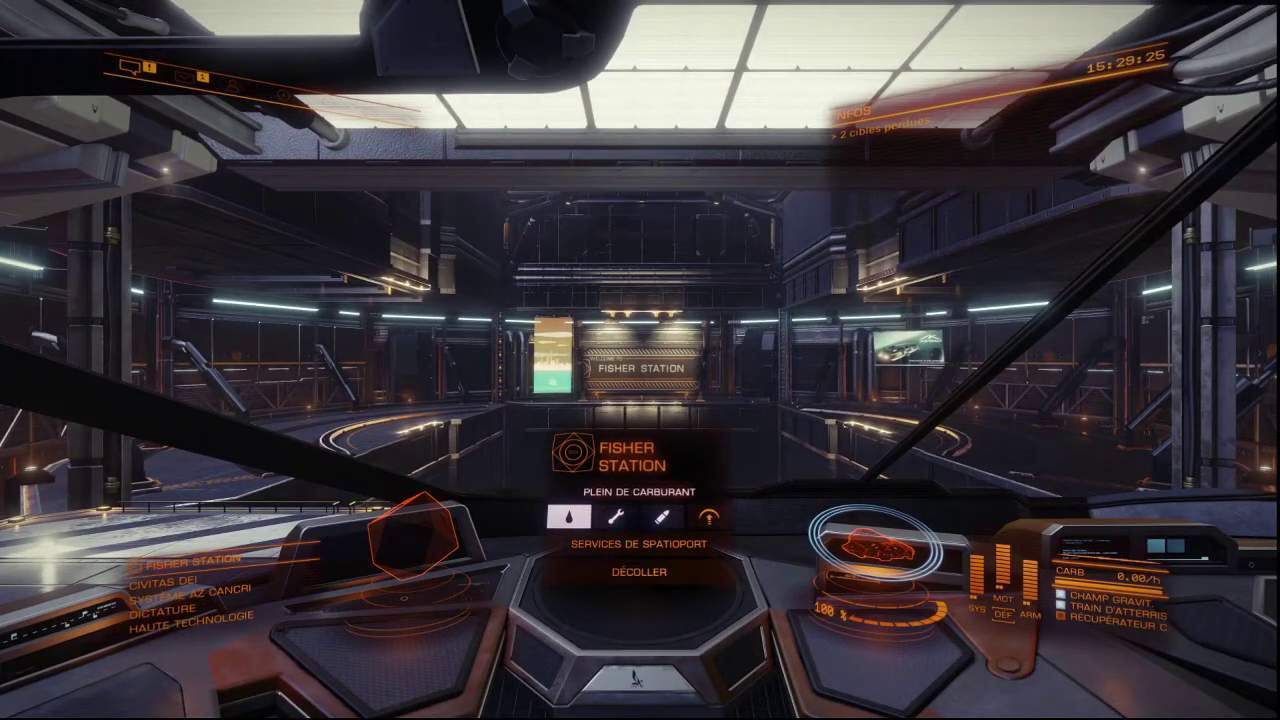
{"action": "key", "text": "1"}
{"action": "key", "text": "1"}
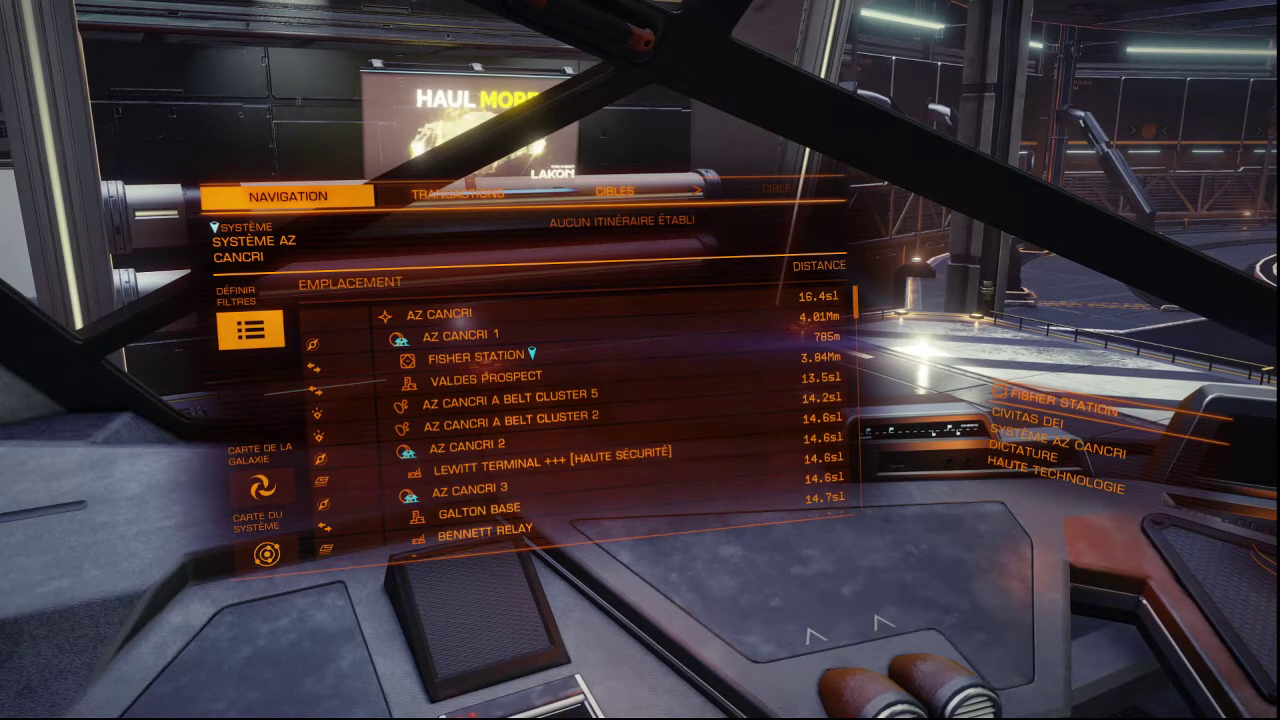
Step: Check the recognized commands in Jess and return to Elite Dangerous to close the navigation panel
{"action": "key", "text": "alt+Tab"}
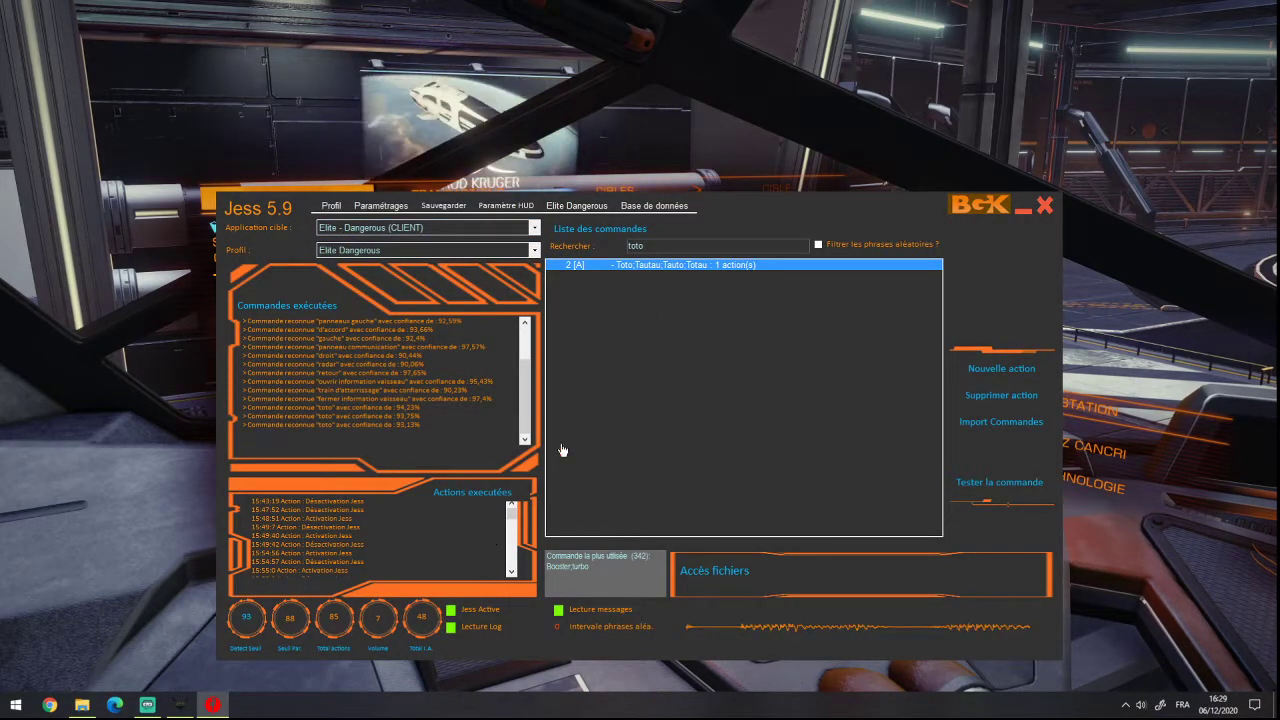
{"action": "key", "text": "alt+Tab"}
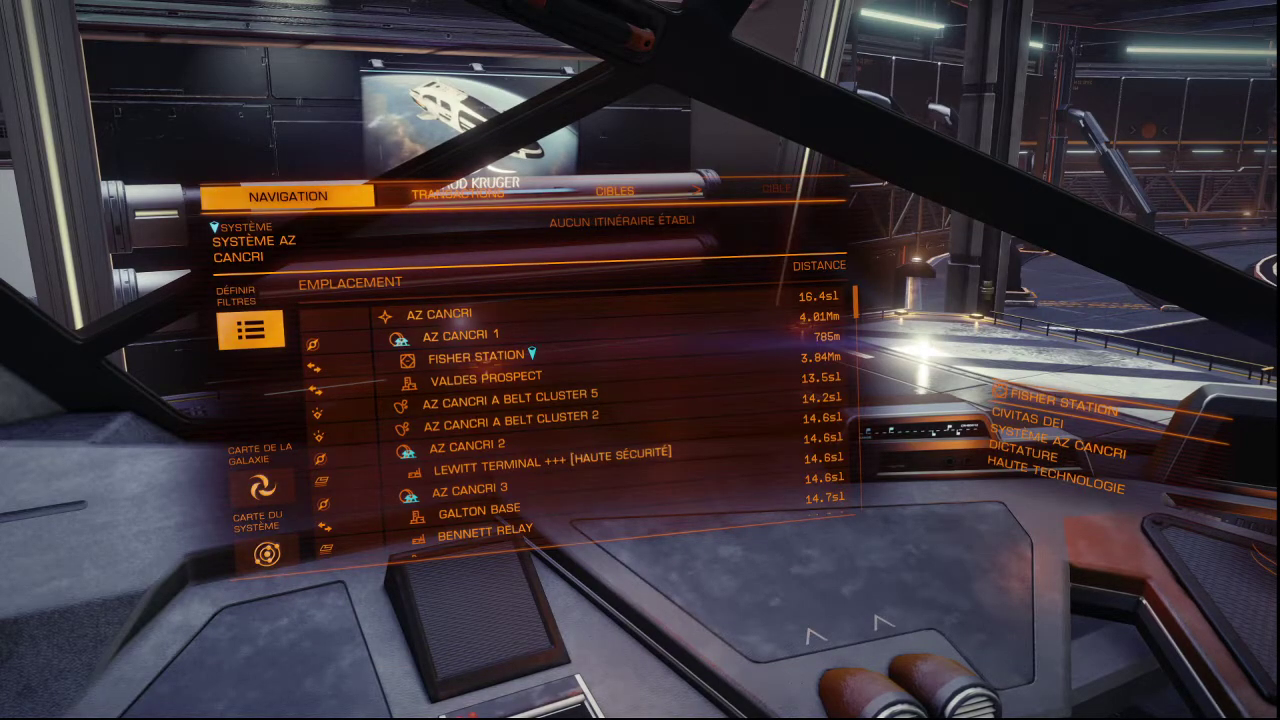
{"action": "key", "text": "1"}
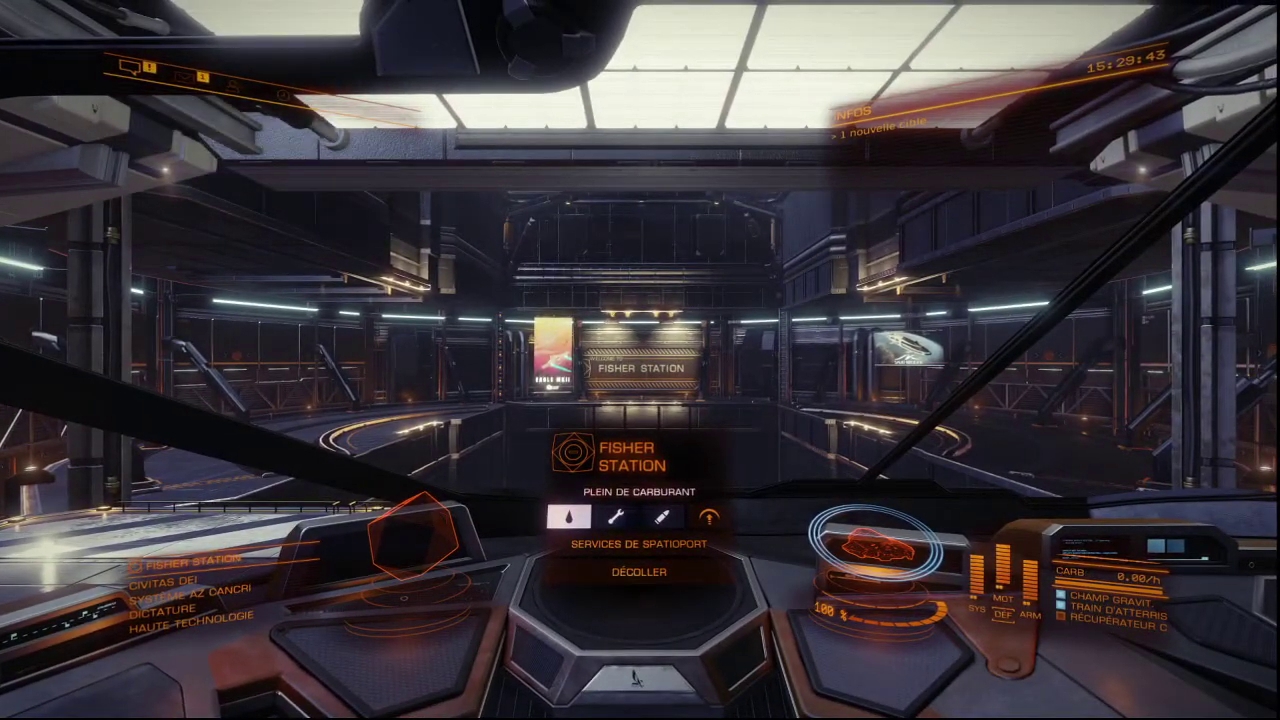
Step: Open the communications panel in the cockpit, leave its message entry field and close the panel
{"action": "key", "text": "2"}
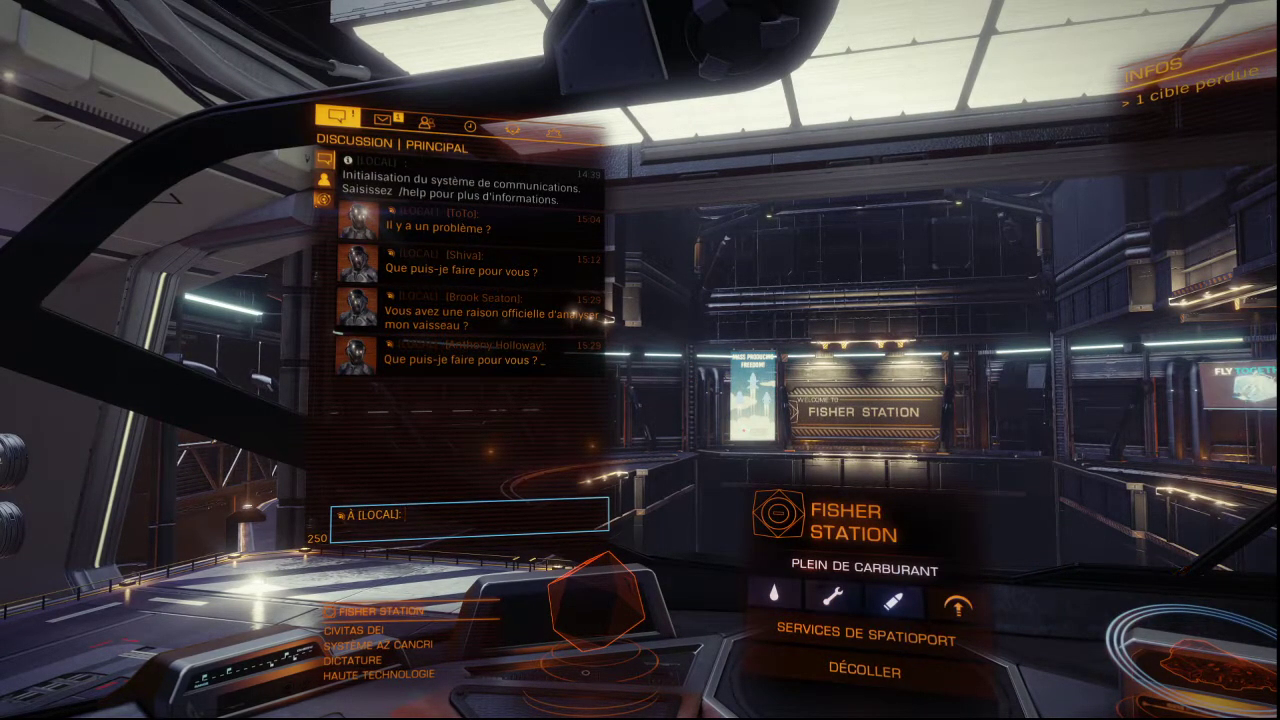
{"action": "key", "text": "Escape"}
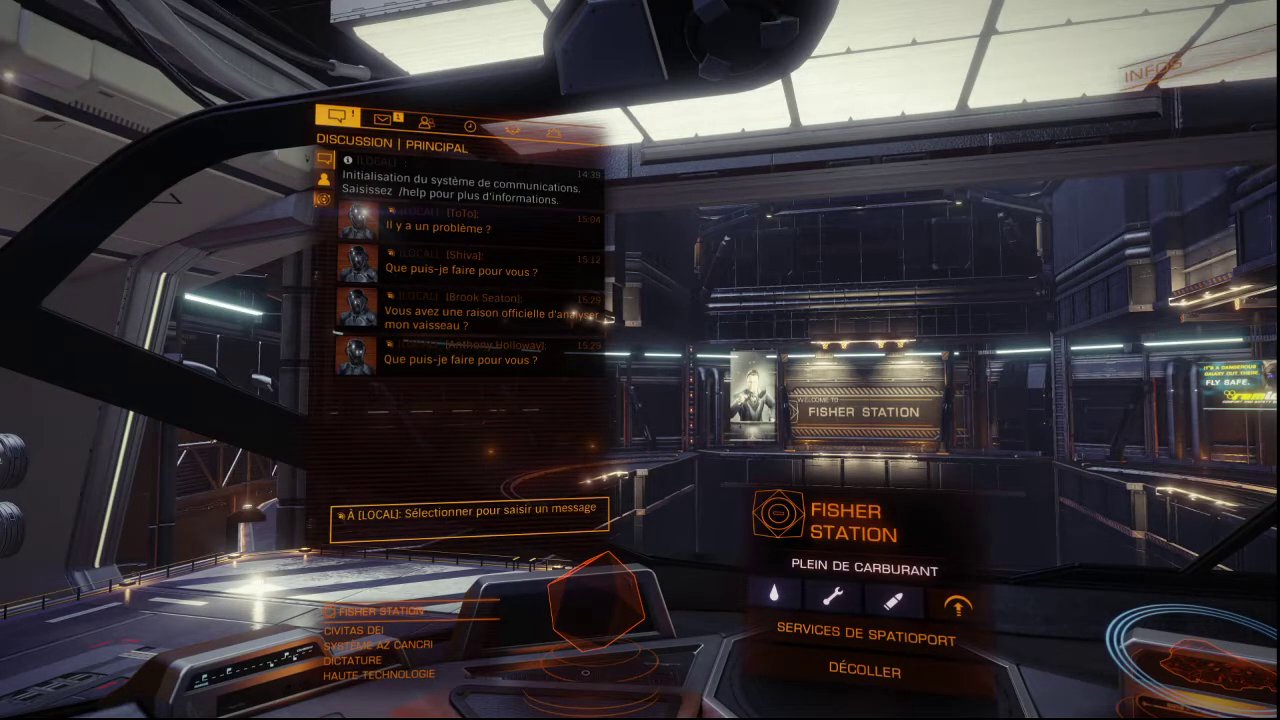
{"action": "key", "text": "2"}
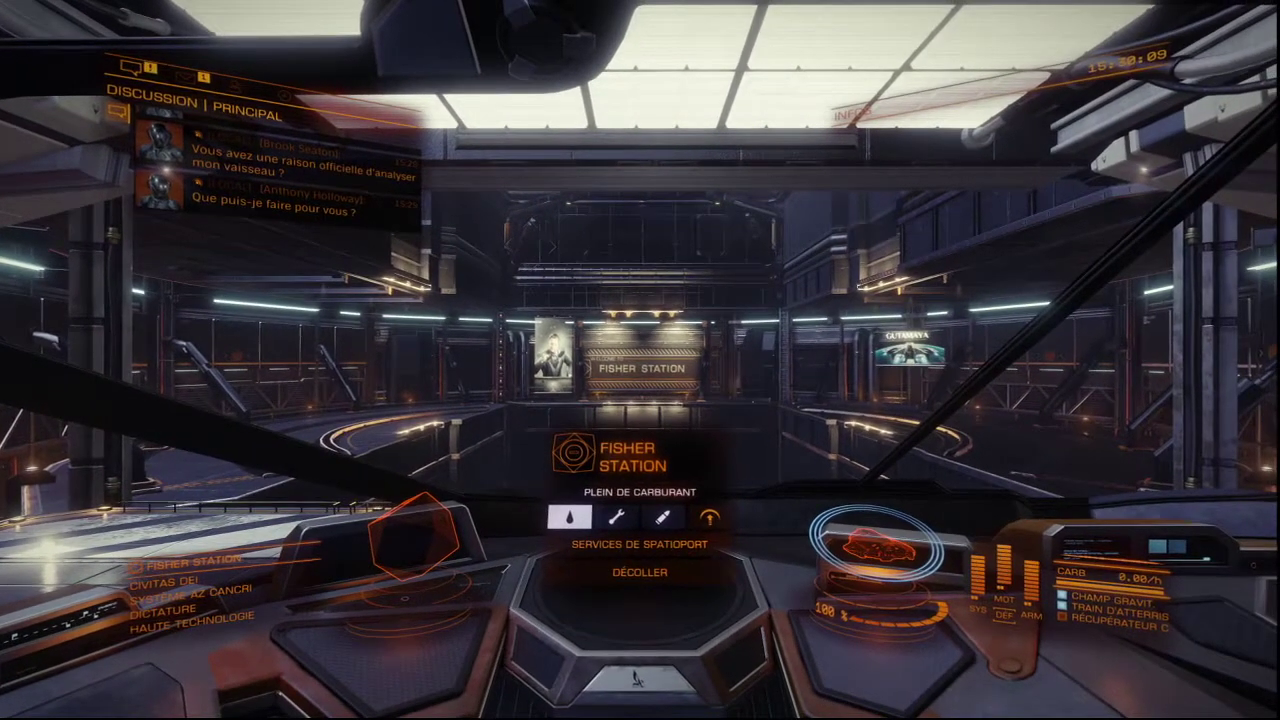